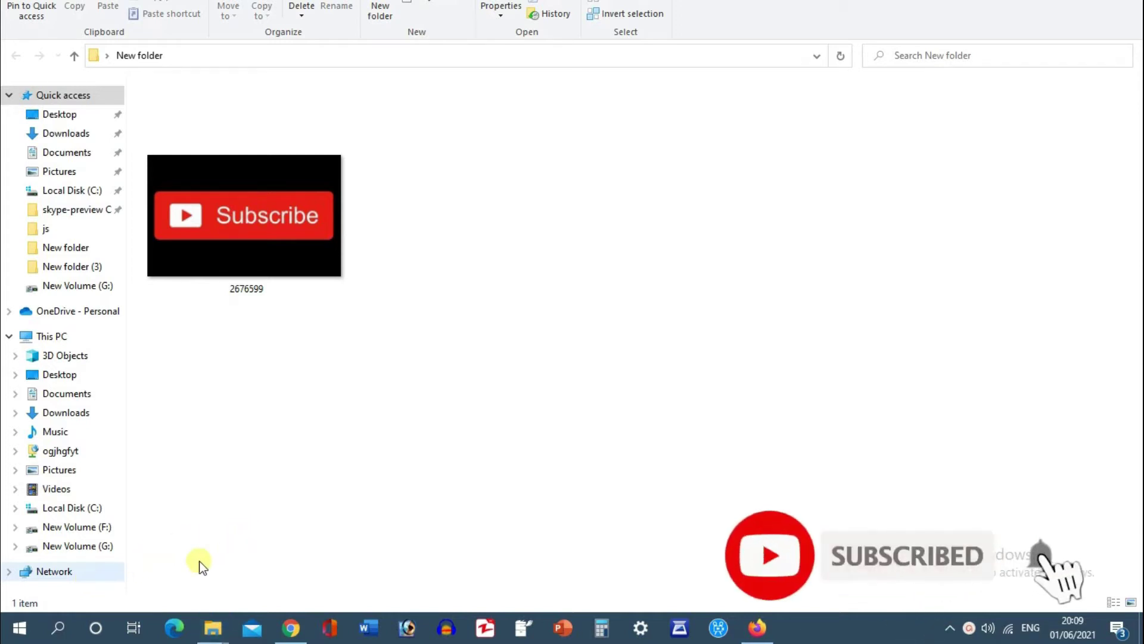
Search Windows for 'power' and launch PowerPoint from the Best match result.
click(57, 628)
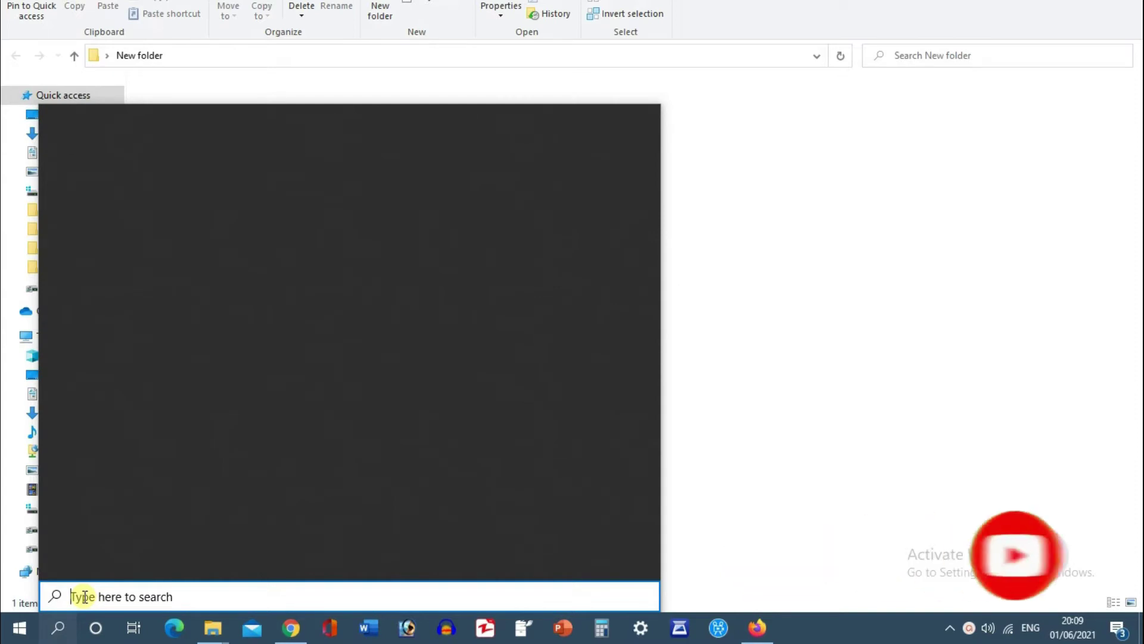
text(power)
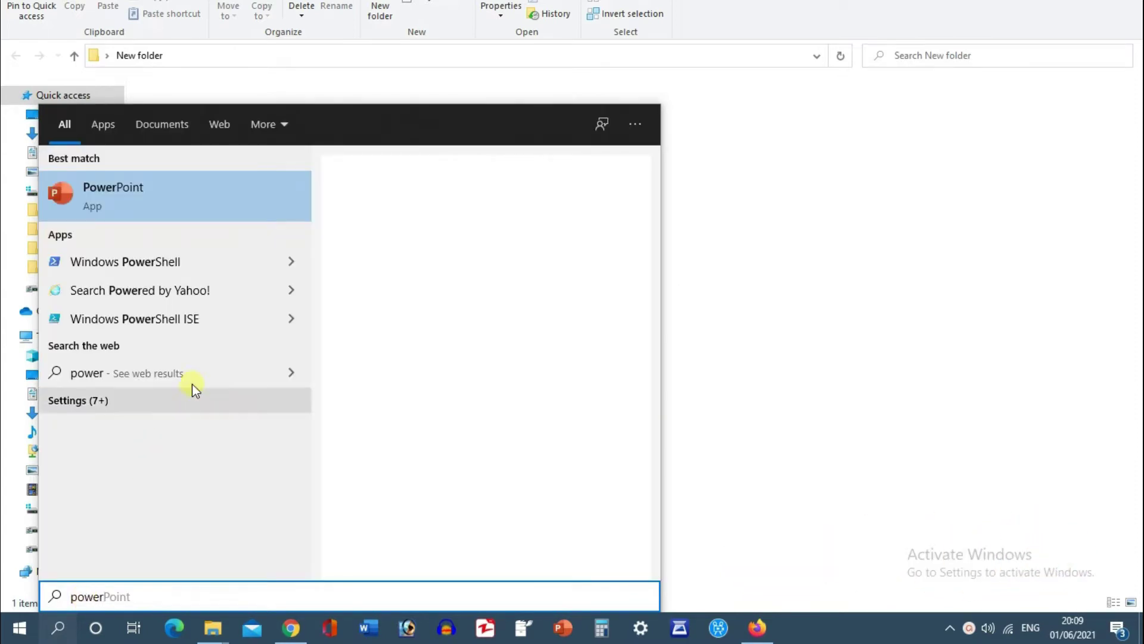
click(184, 192)
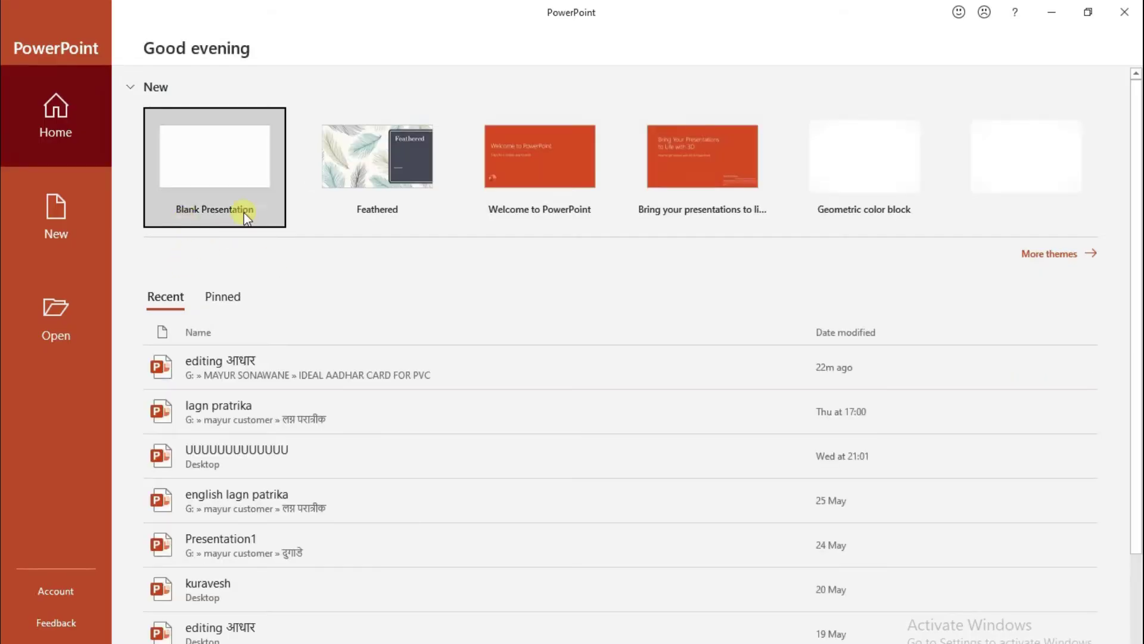
Create a new Blank Presentation from the PowerPoint start screen.
click(213, 154)
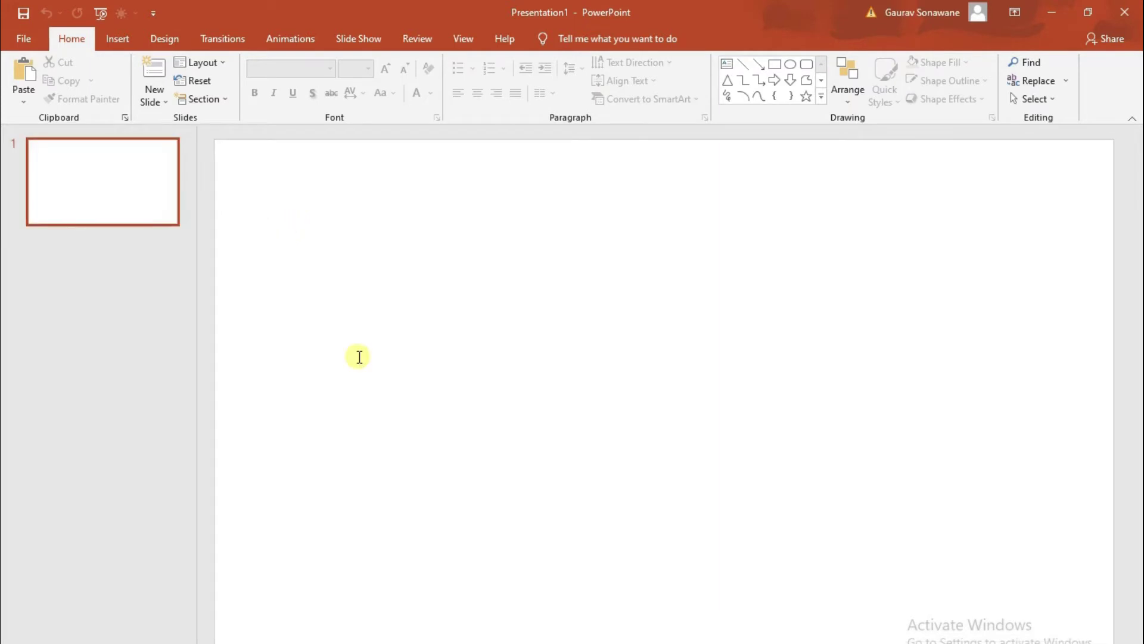
Delete the title and subtitle placeholders from the slide.
click(661, 256)
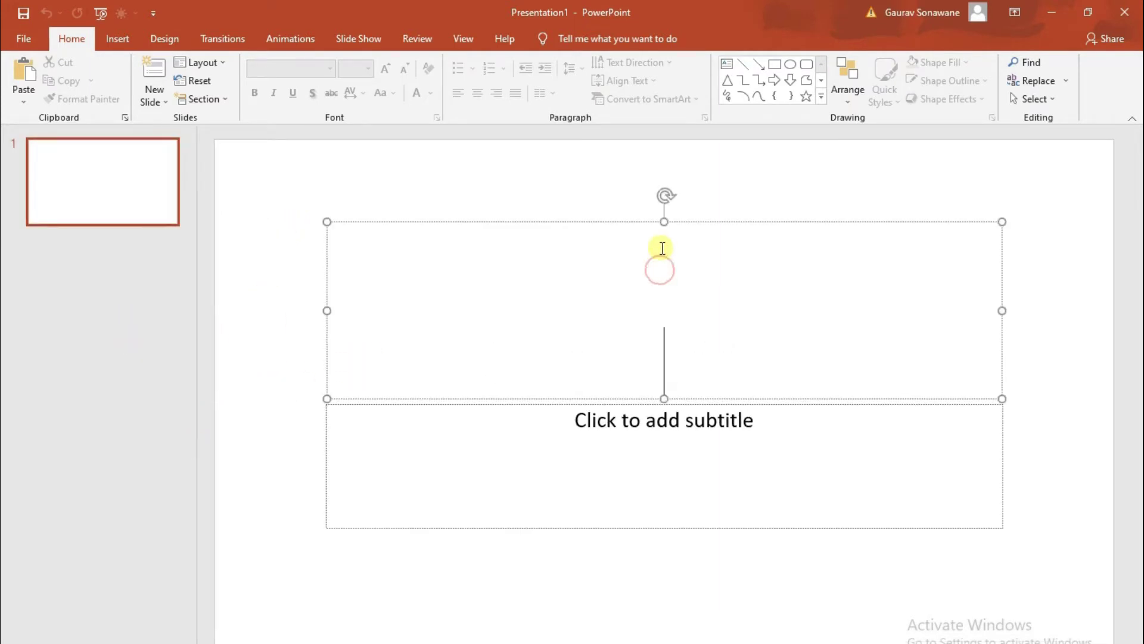
click(665, 193)
key(Delete)
click(630, 462)
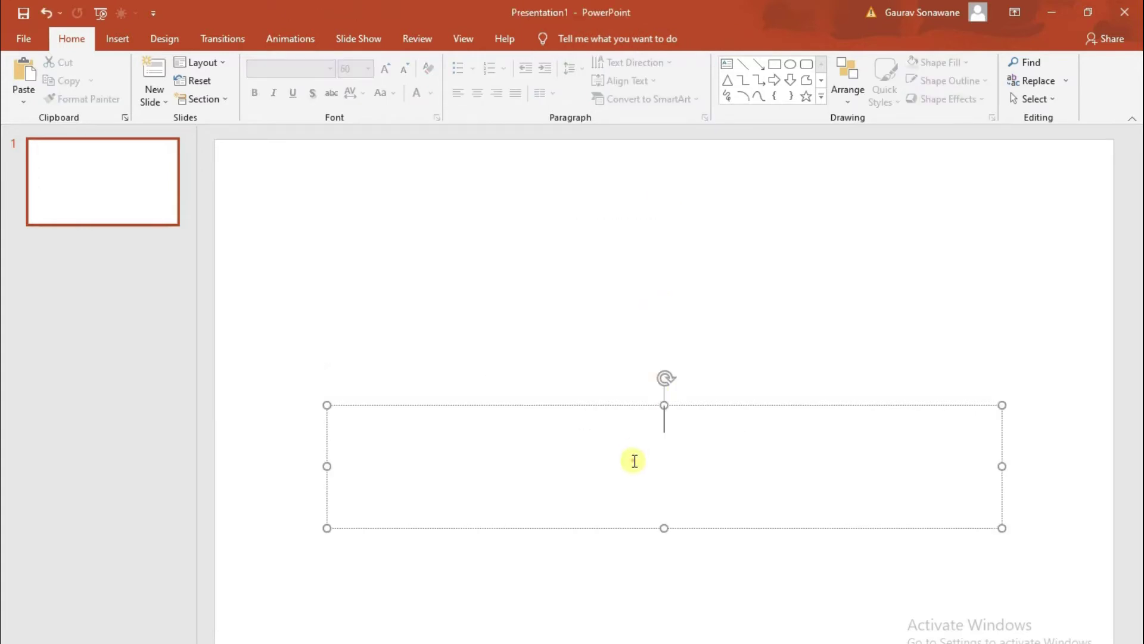
click(662, 376)
key(Delete)
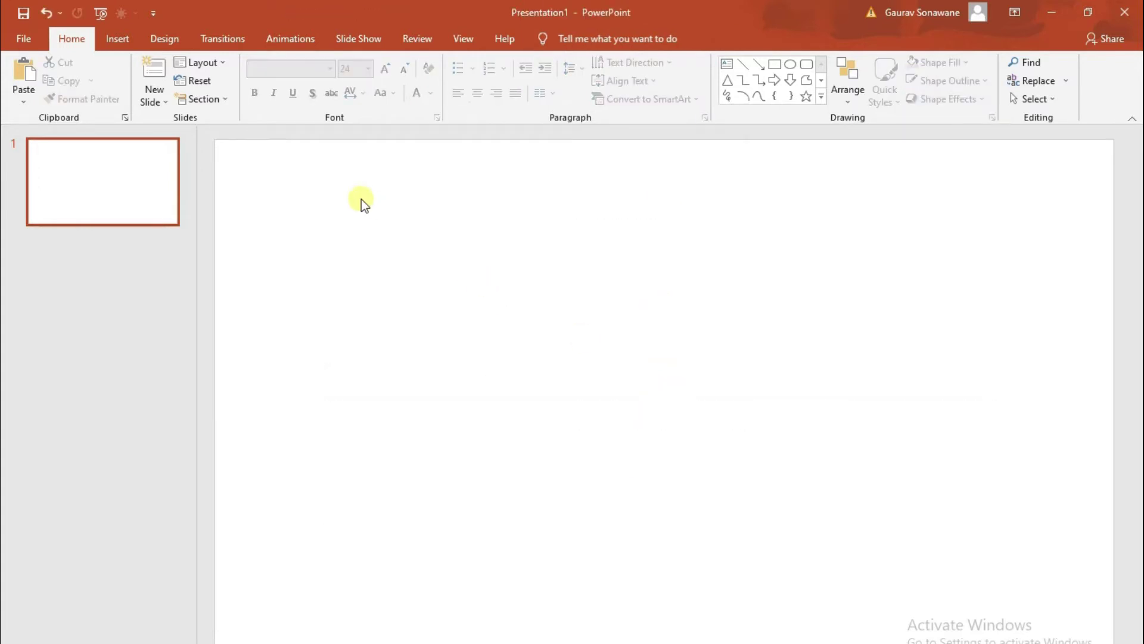
Draw a text box on the slide and type the 3D text.
click(134, 47)
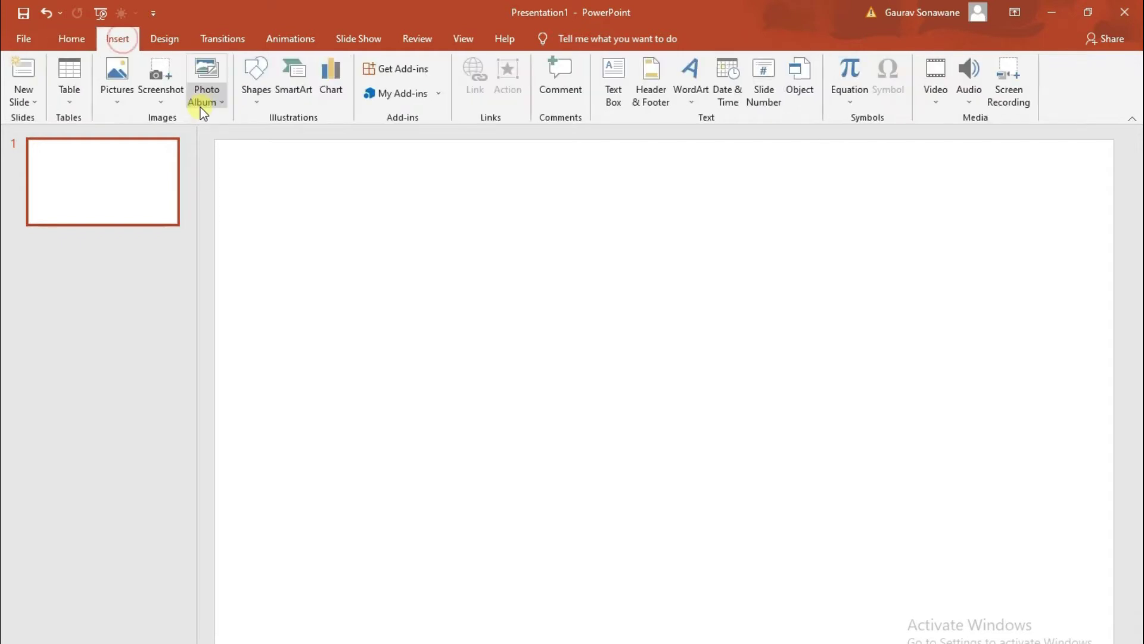
click(253, 101)
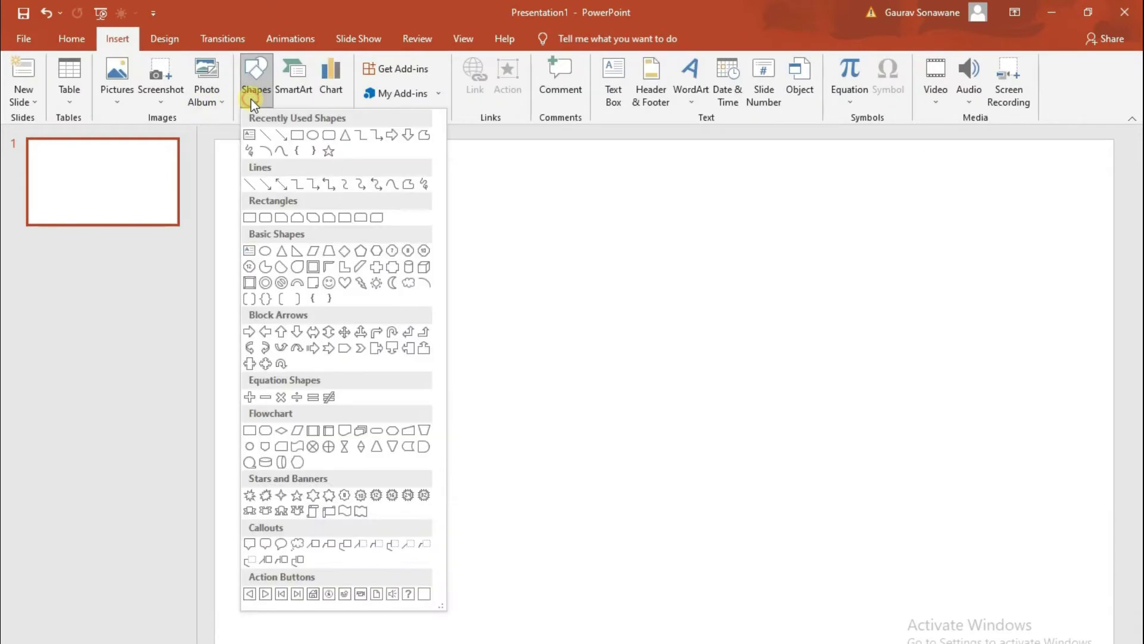
click(245, 133)
drag(328, 175, 680, 393)
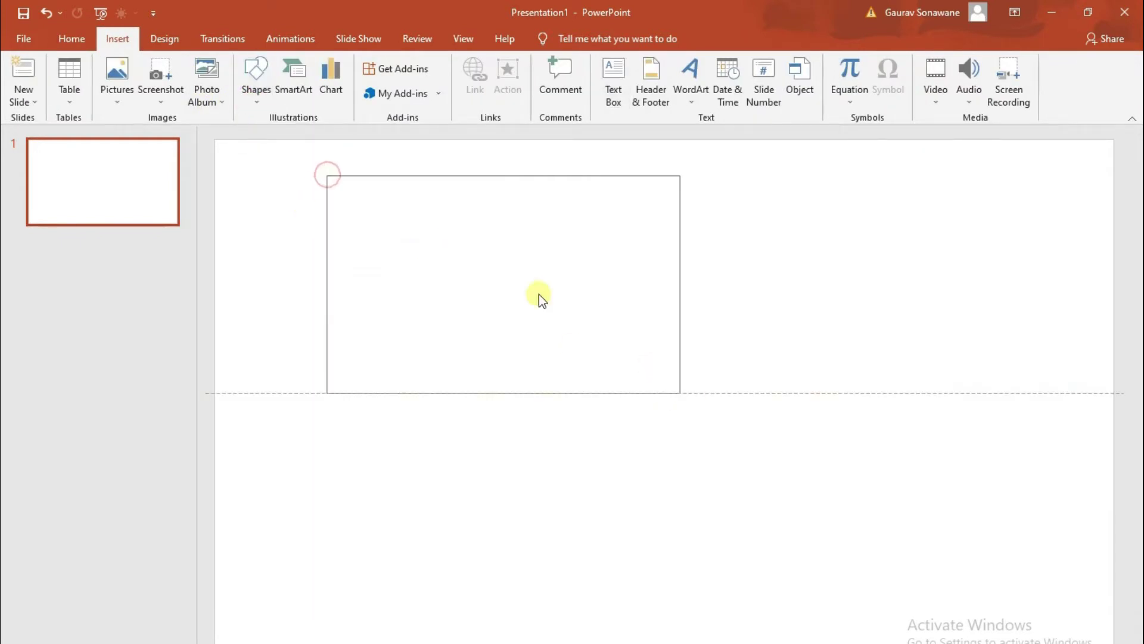
text(3D)
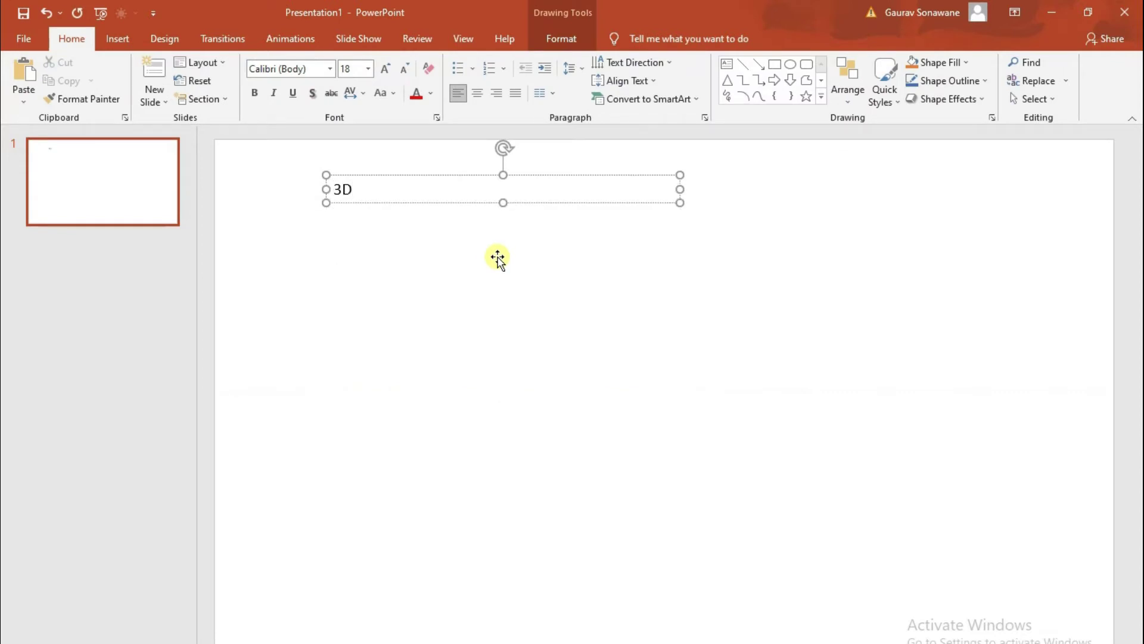
Make the 3D text bold, enlarge it to size 413, and centre it on the slide.
click(355, 175)
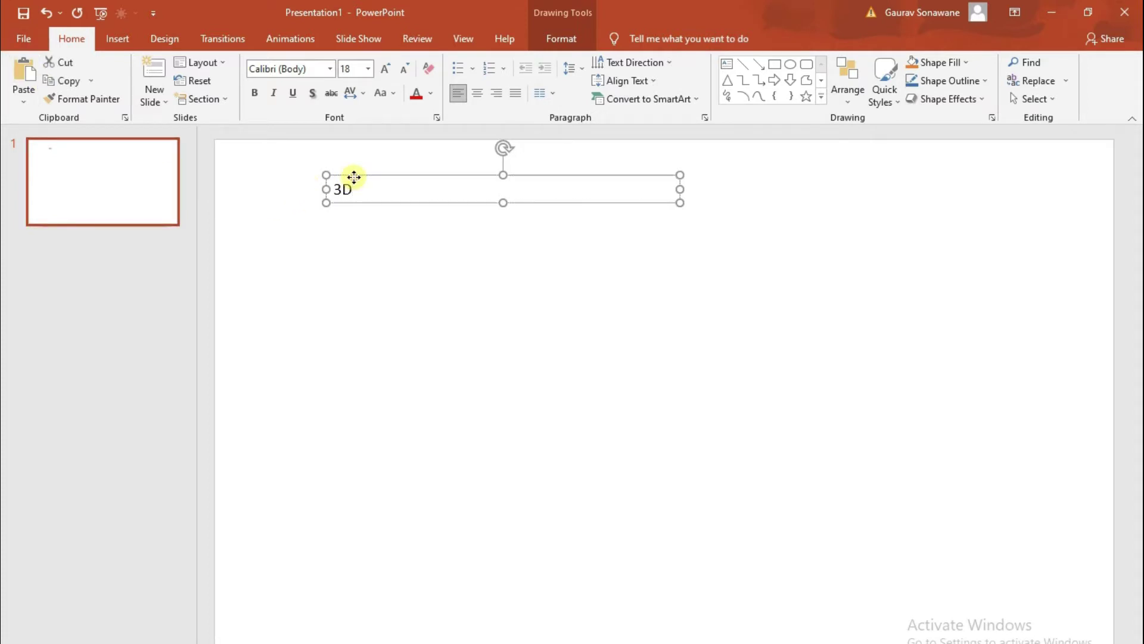
click(254, 93)
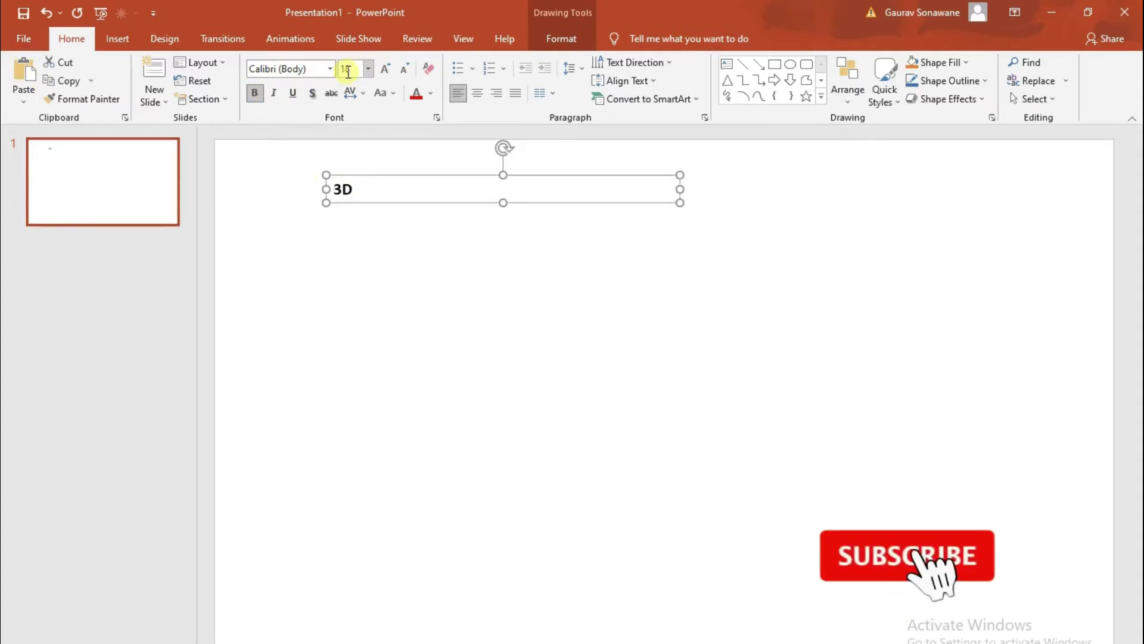
click(381, 68)
click(381, 68)
click(381, 68)
click(381, 68)
click(381, 68)
click(381, 68)
click(381, 68)
click(381, 68)
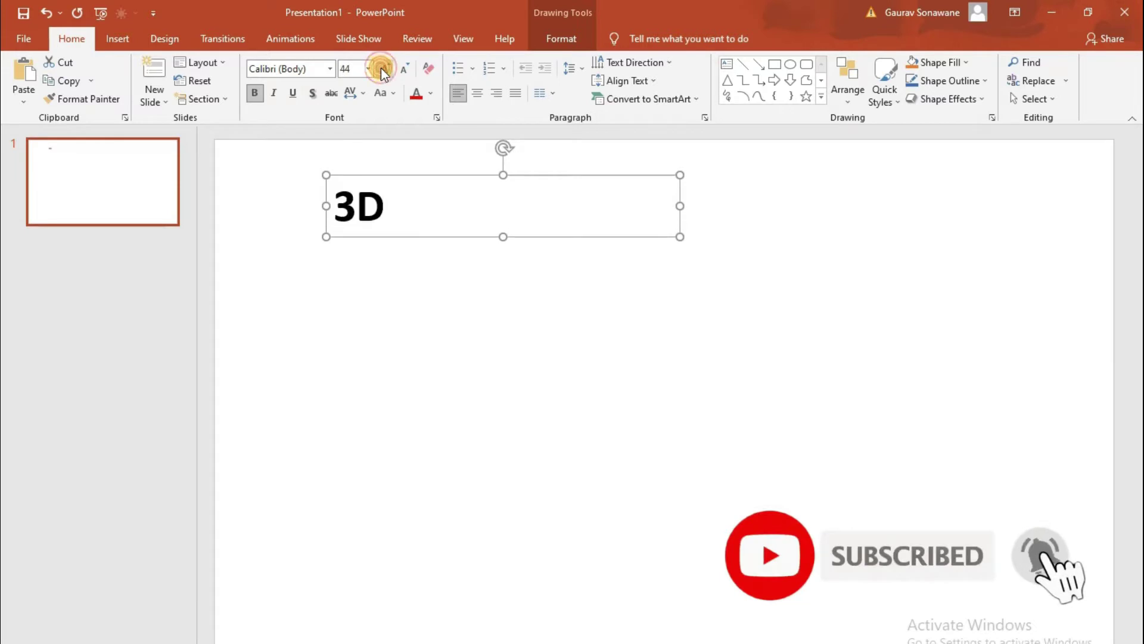
click(381, 68)
click(381, 68)
click(381, 68)
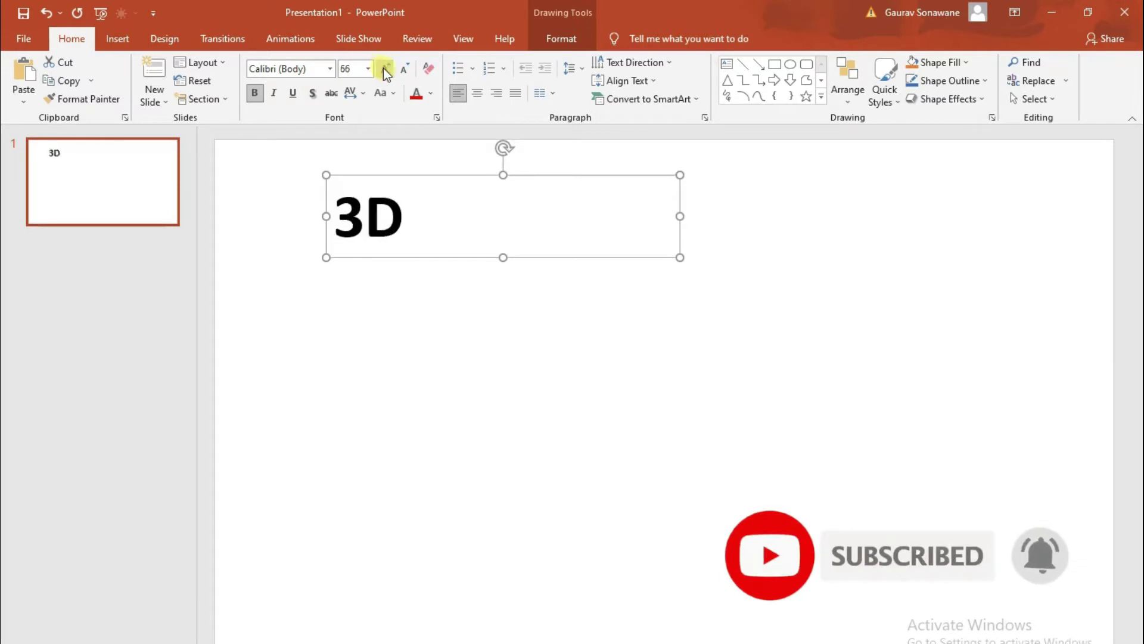
click(384, 68)
click(383, 68)
click(384, 68)
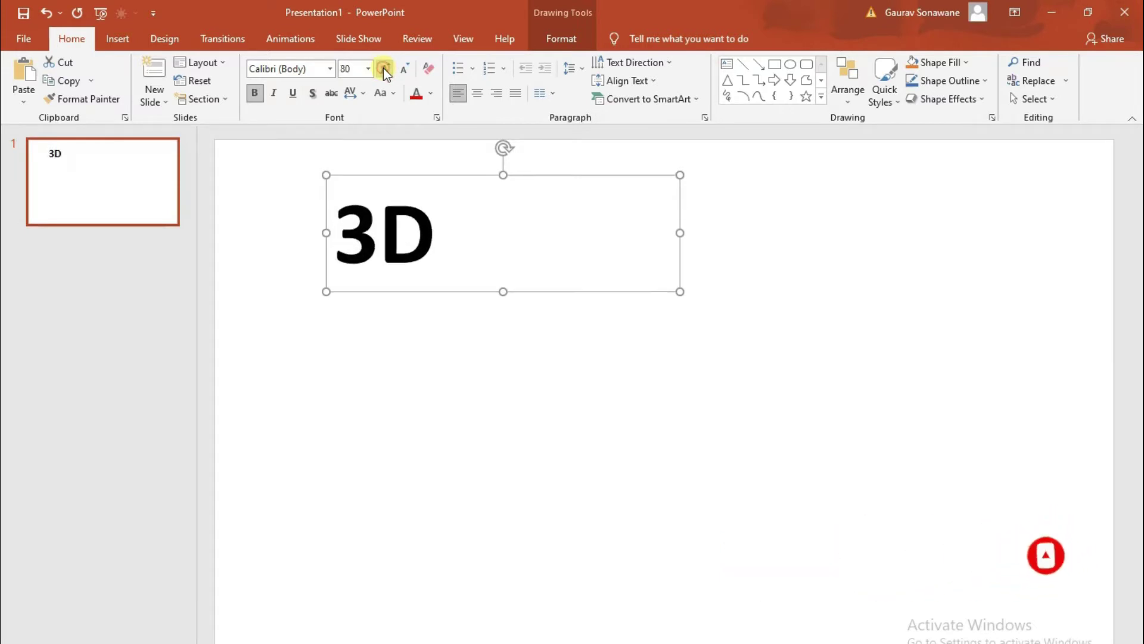
click(384, 67)
click(384, 68)
click(384, 67)
click(384, 68)
text(413)
mouse_move(575, 145)
mouse_down()
mouse_move(674, 169)
mouse_move(649, 169)
mouse_up()
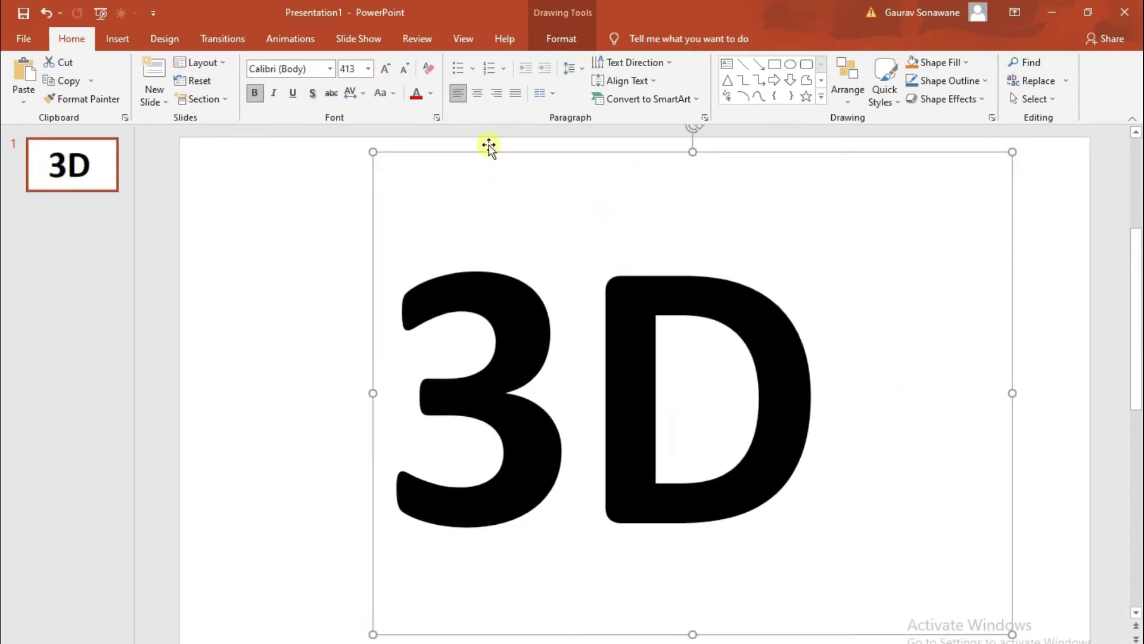
click(306, 198)
Draw a rectangle covering the whole slide and send it behind the 3D text.
click(117, 39)
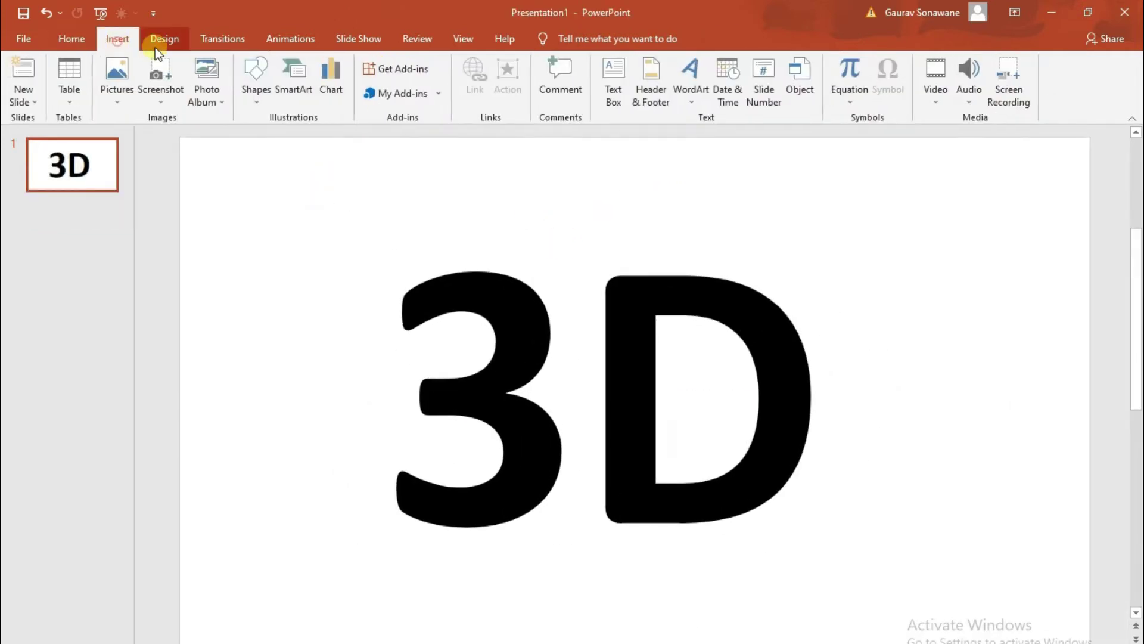
click(255, 99)
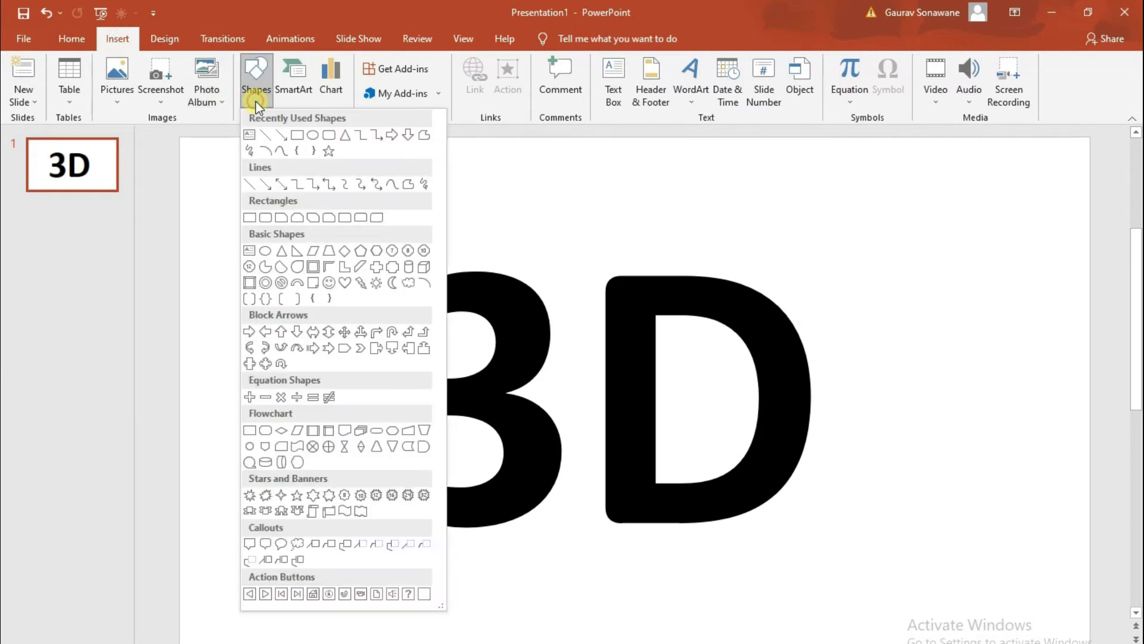
click(298, 135)
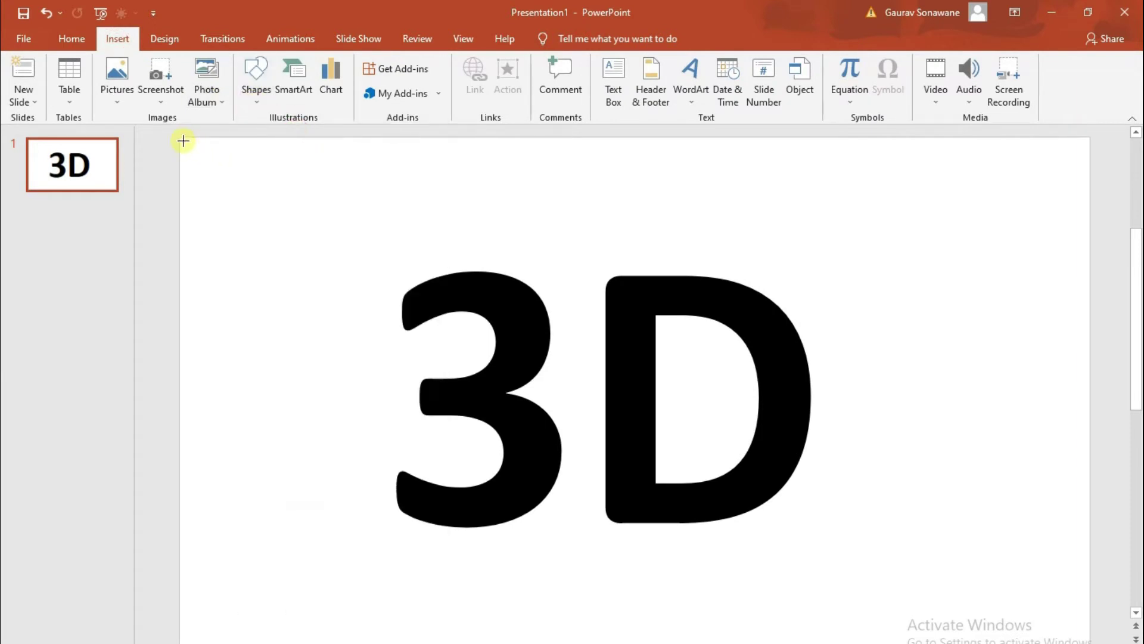
drag(183, 141, 1090, 643)
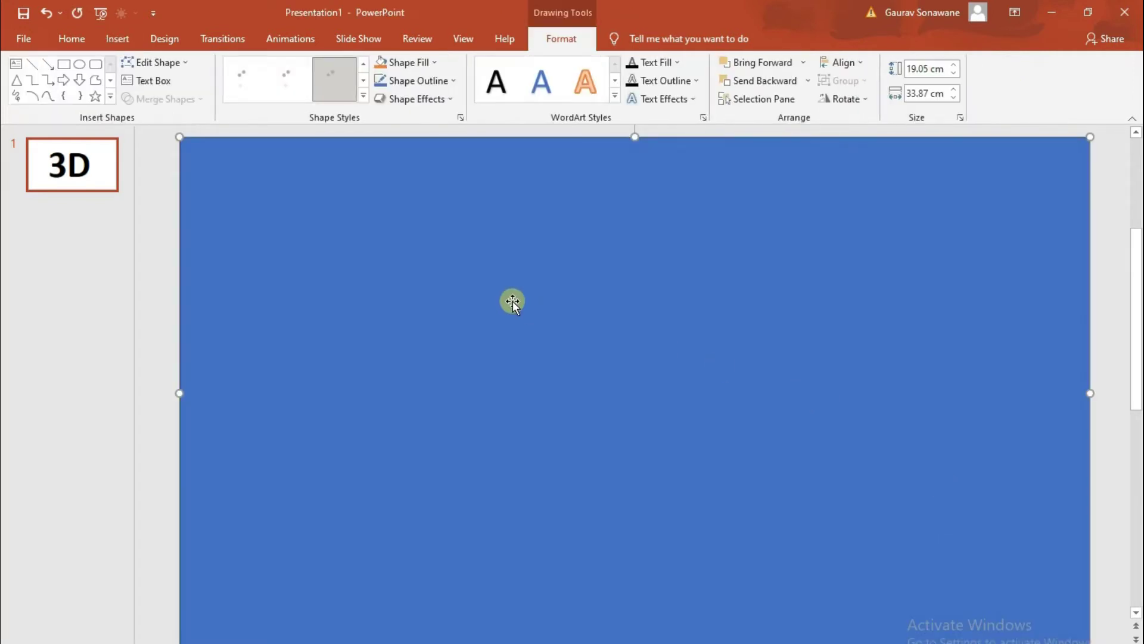
right_click(512, 301)
click(559, 460)
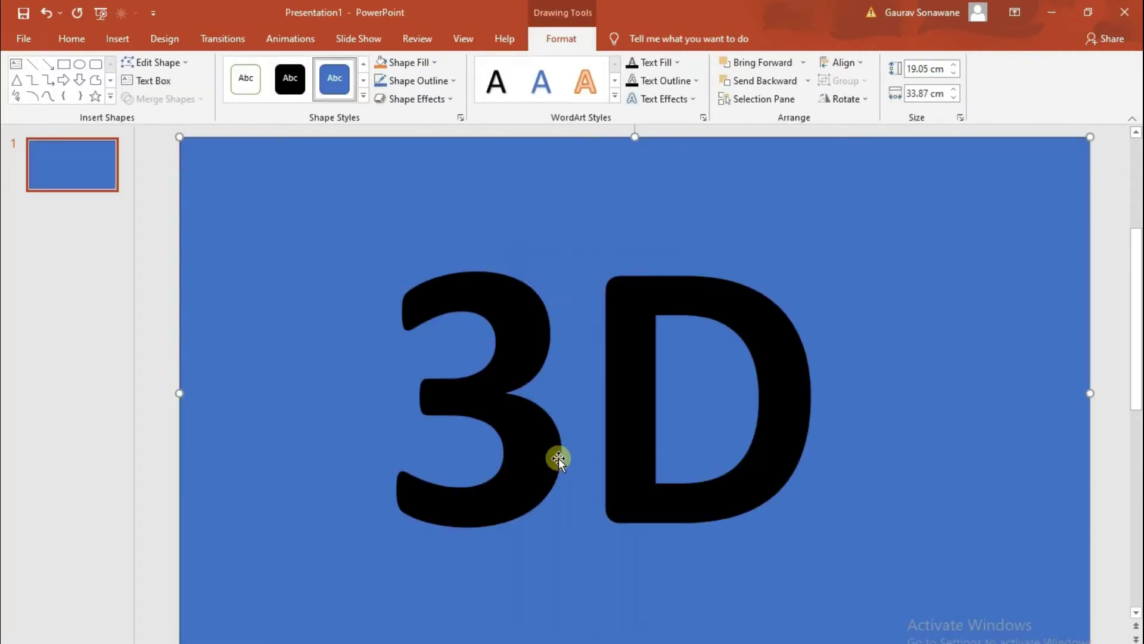
Give the rectangle a light green outline from the Standard colours.
click(427, 85)
click(378, 241)
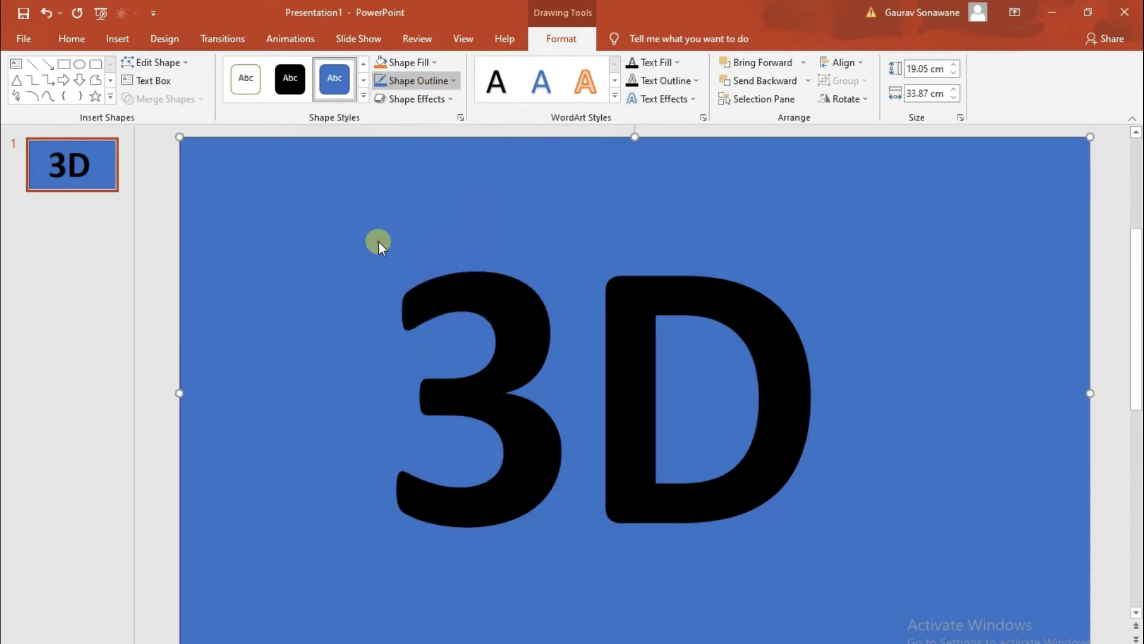
click(465, 210)
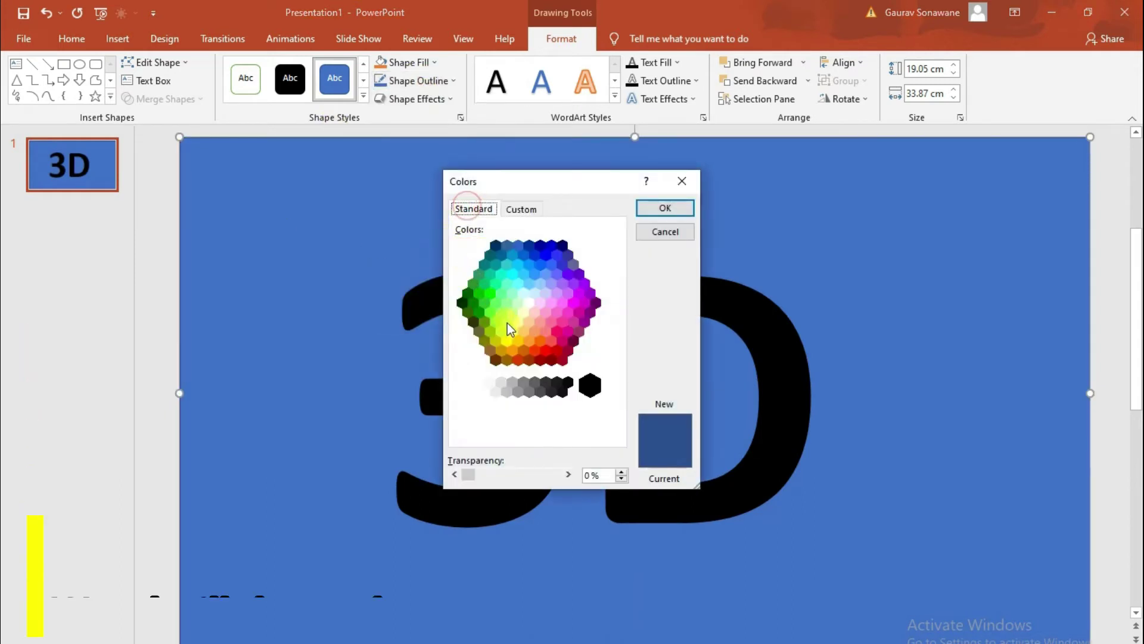
click(496, 303)
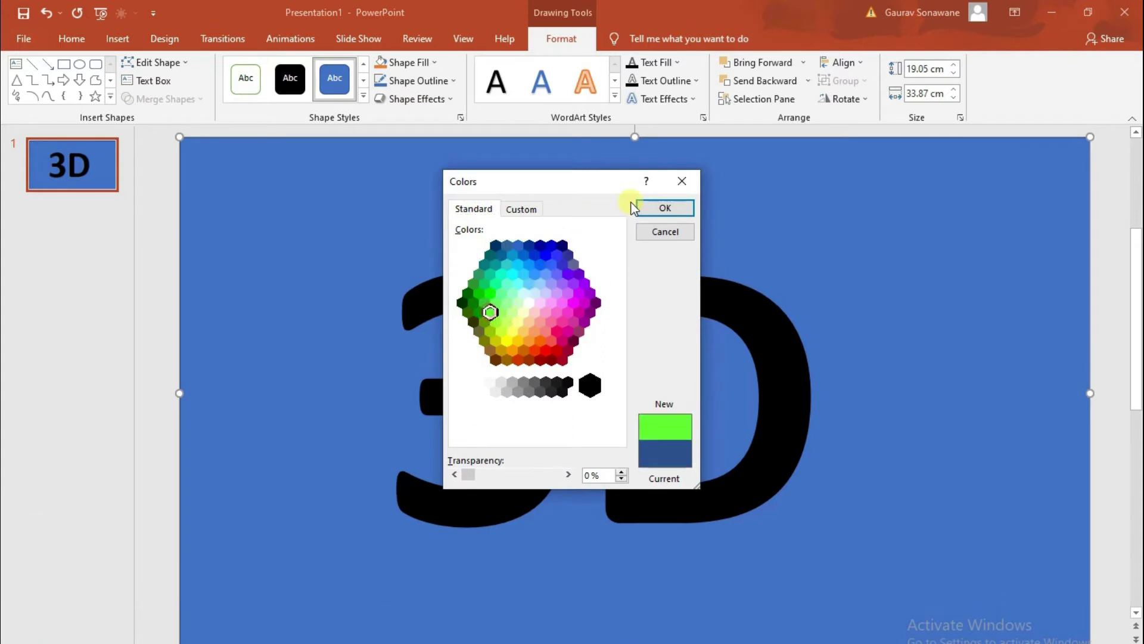
click(652, 207)
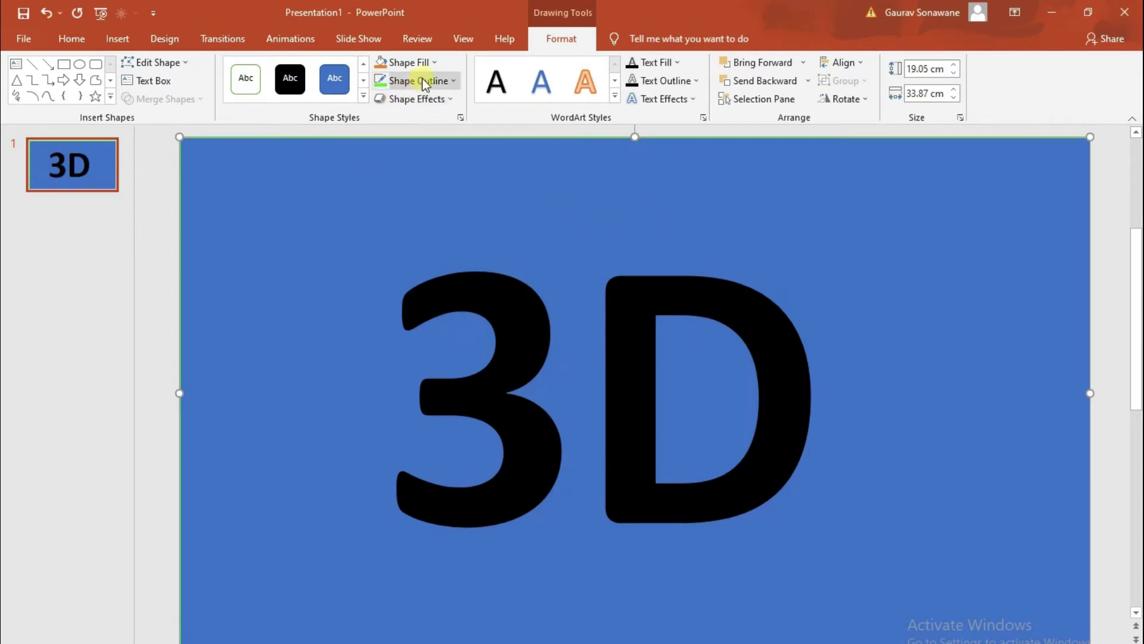
Fill the rectangle with bright green from the Standard colours.
click(431, 63)
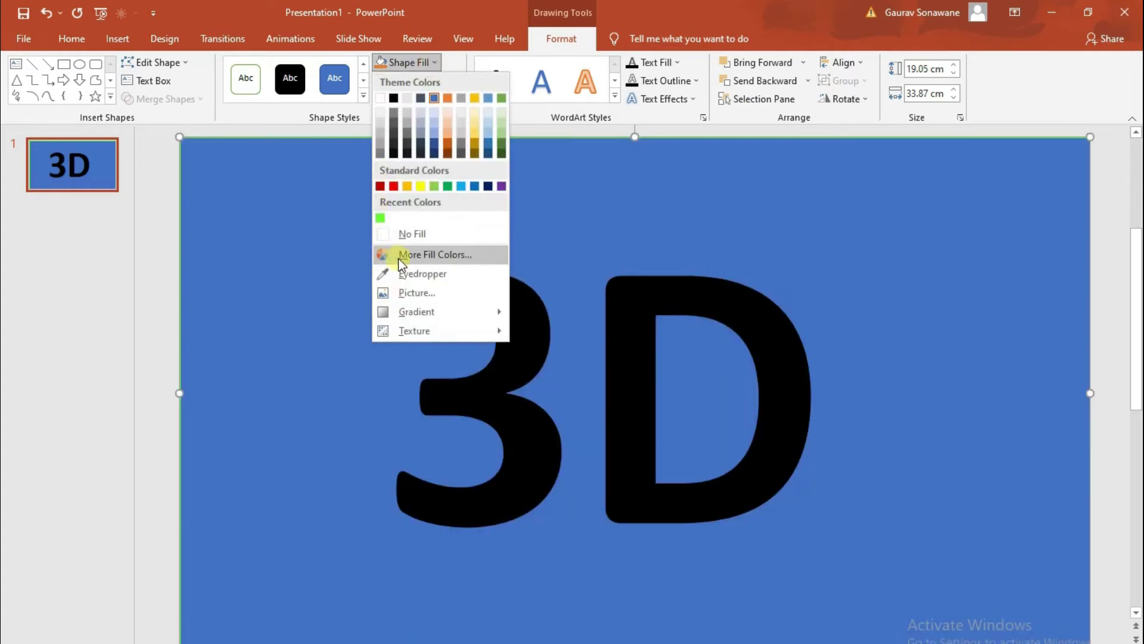
click(413, 255)
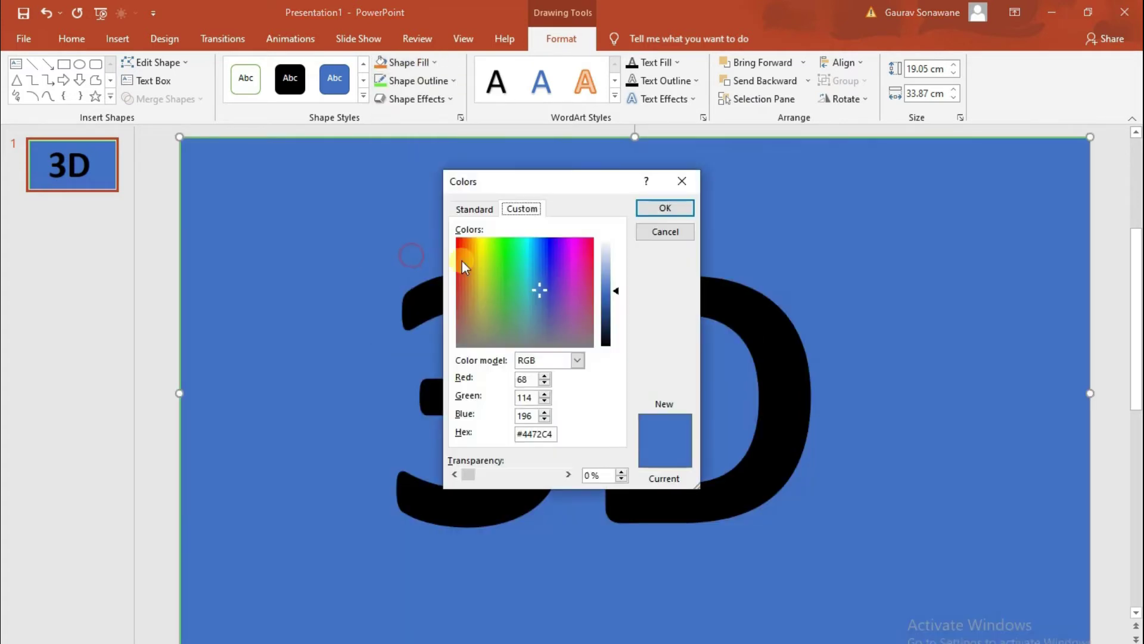
click(458, 210)
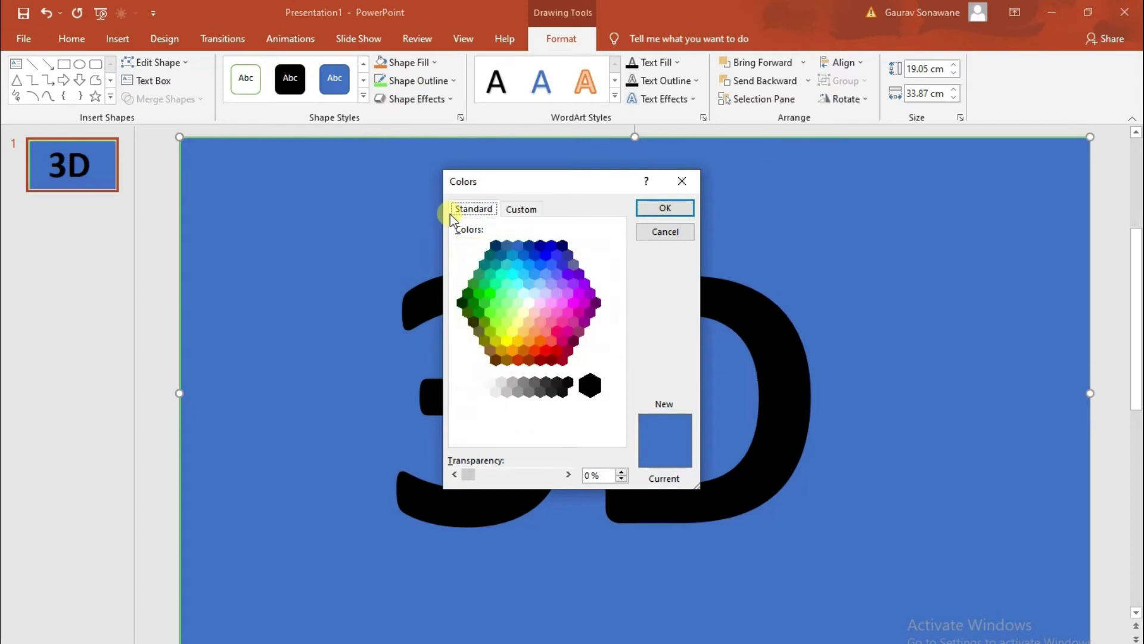
click(491, 315)
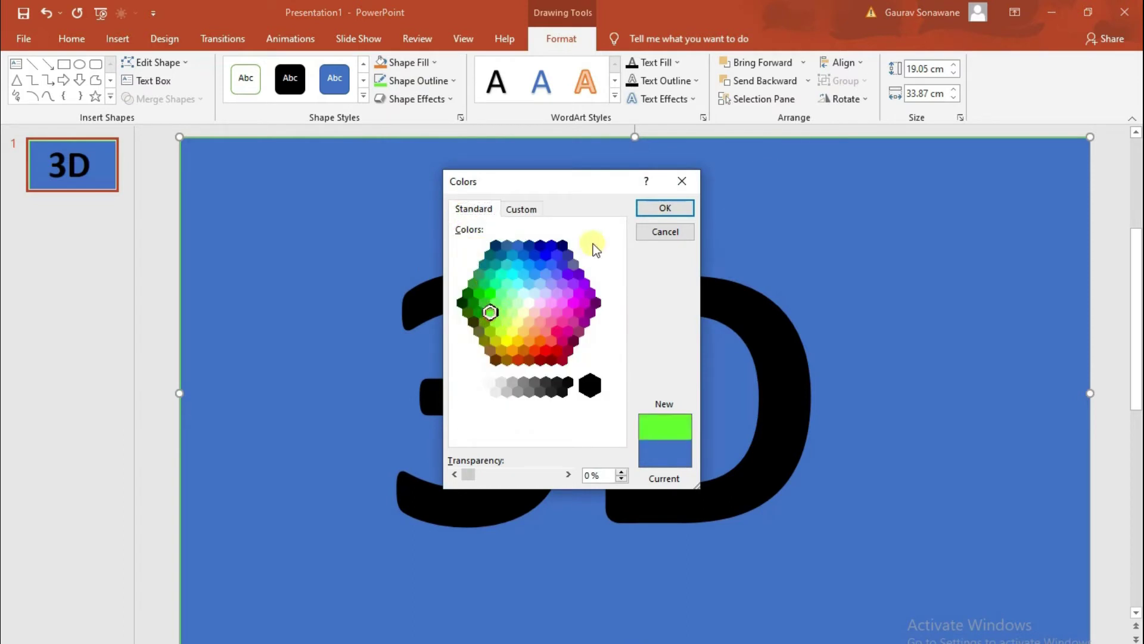
click(661, 208)
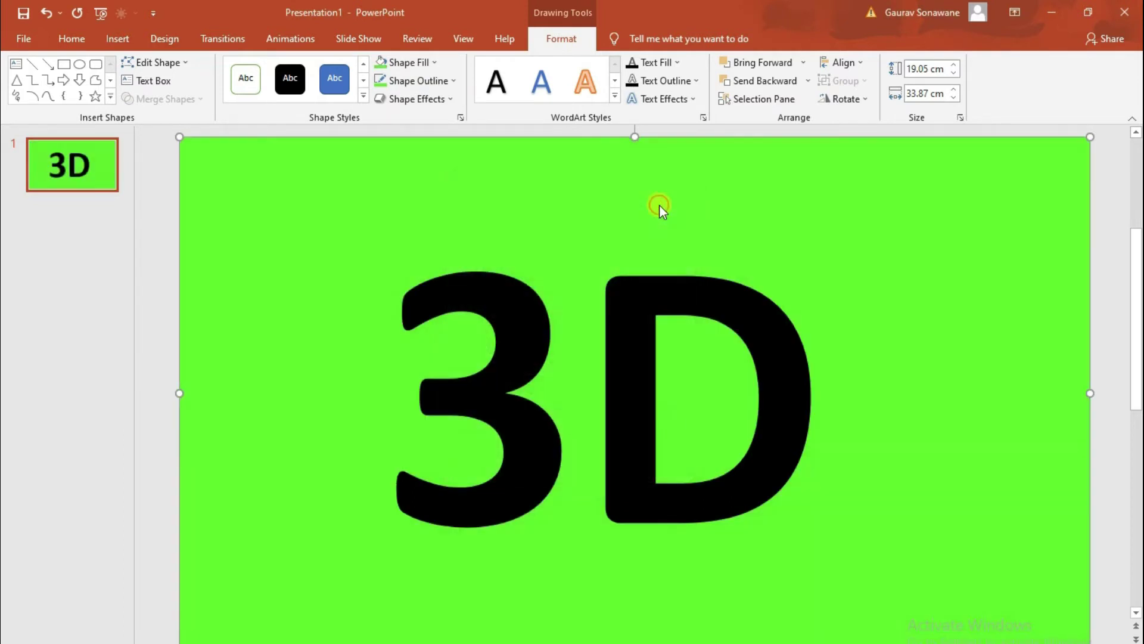
click(150, 314)
Apply the Isometric: Left Down 3-D rotation (X 45°, Y 35°) to the 3D text and show 3-D Rotation Options.
click(580, 368)
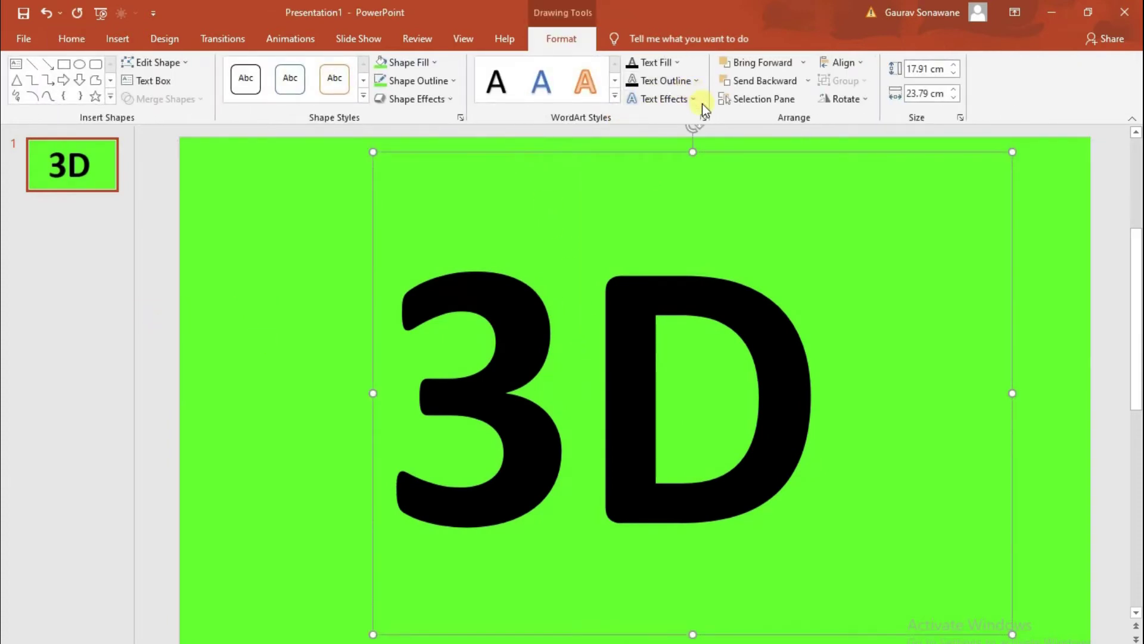
click(687, 99)
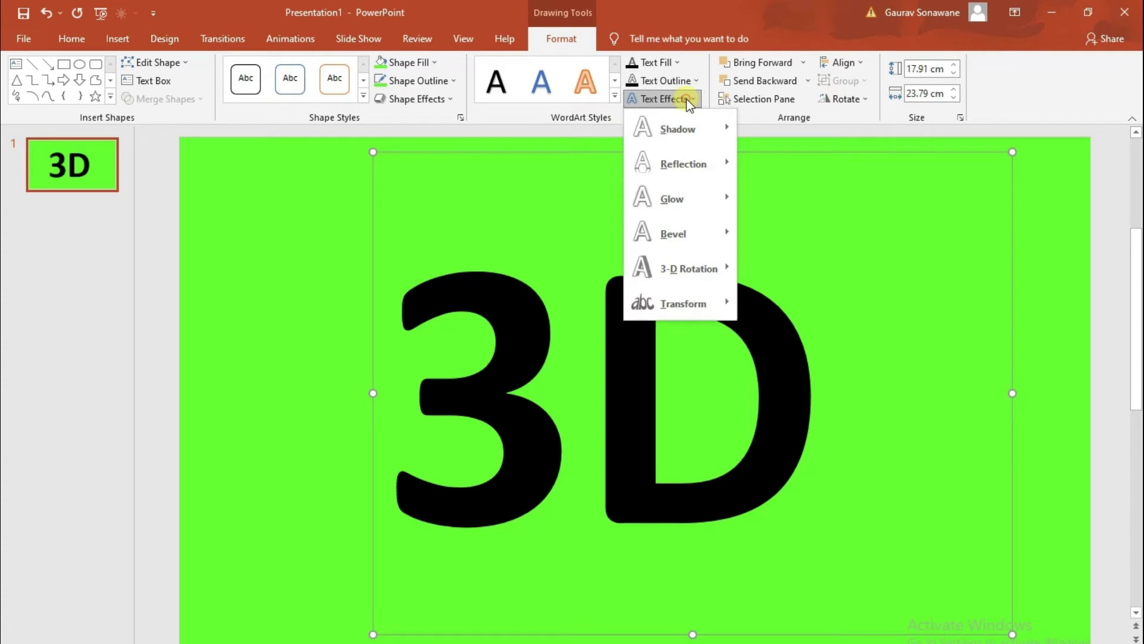
mouse_move(686, 268)
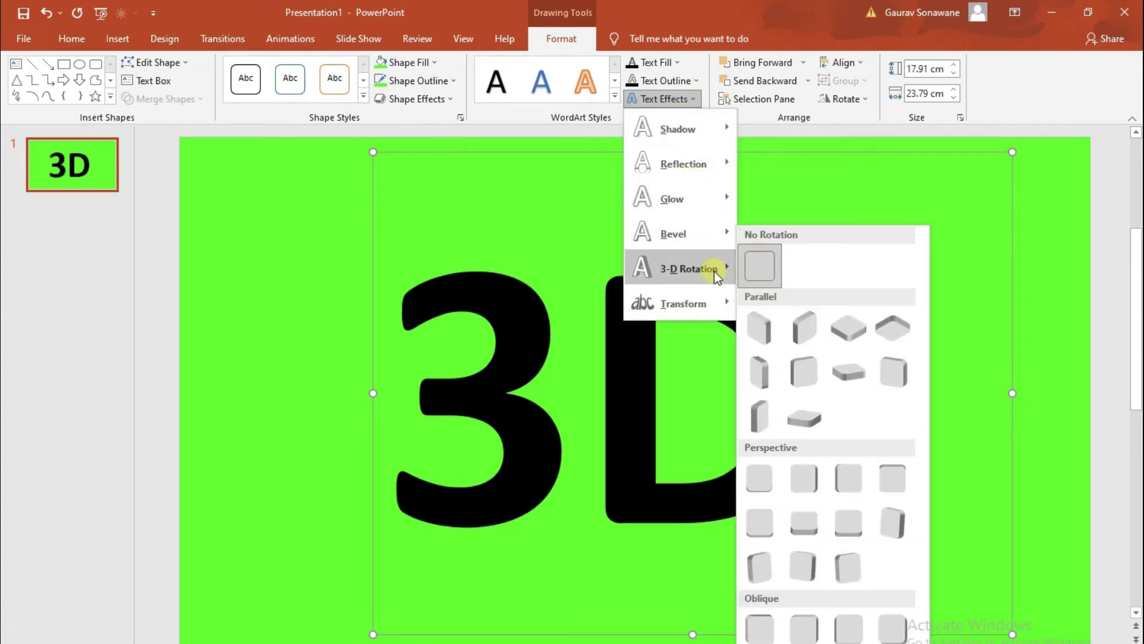
click(759, 322)
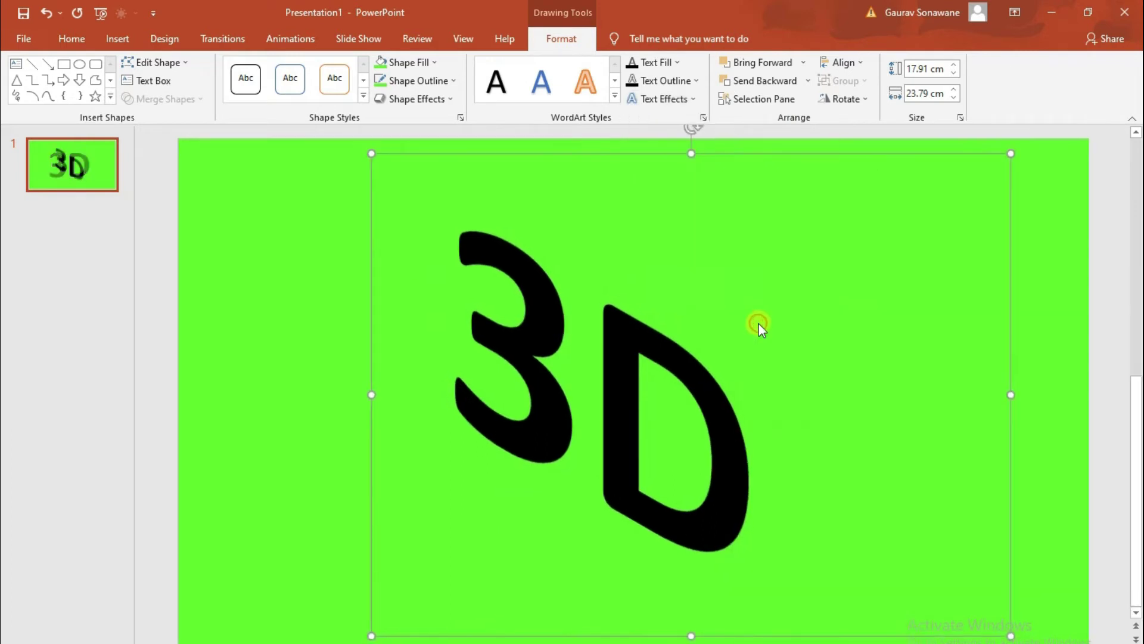
click(591, 153)
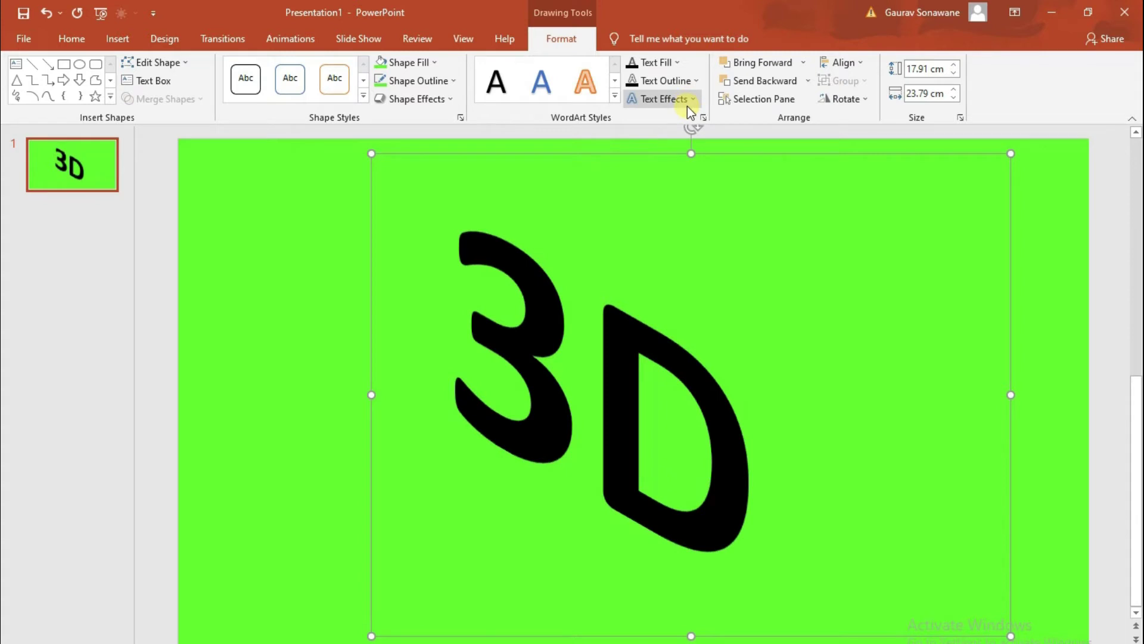
click(688, 104)
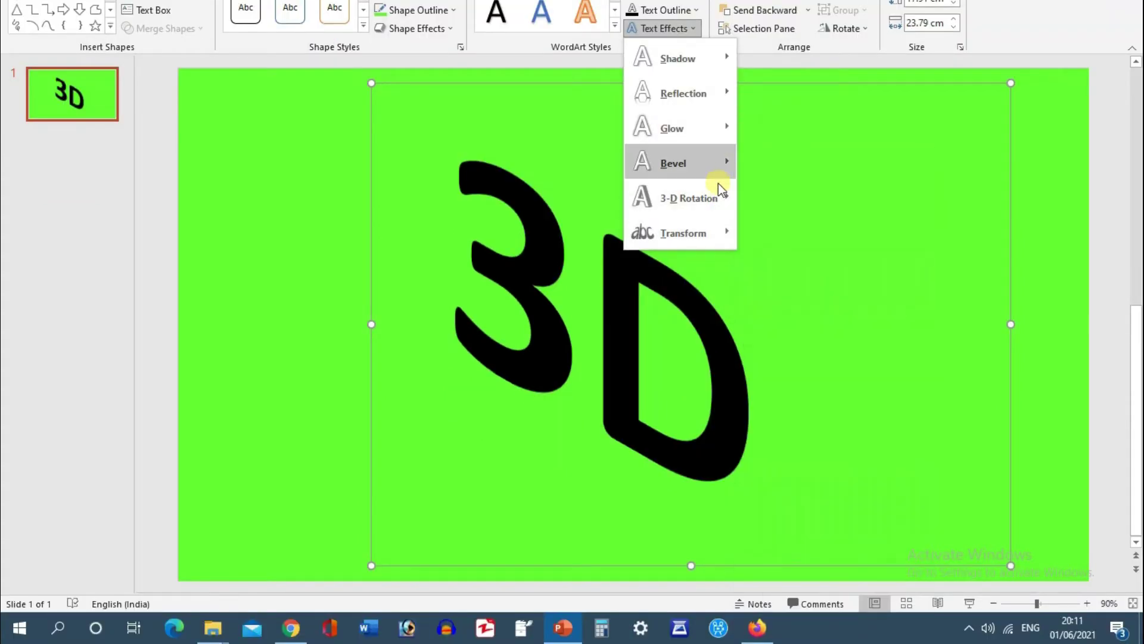
mouse_move(689, 198)
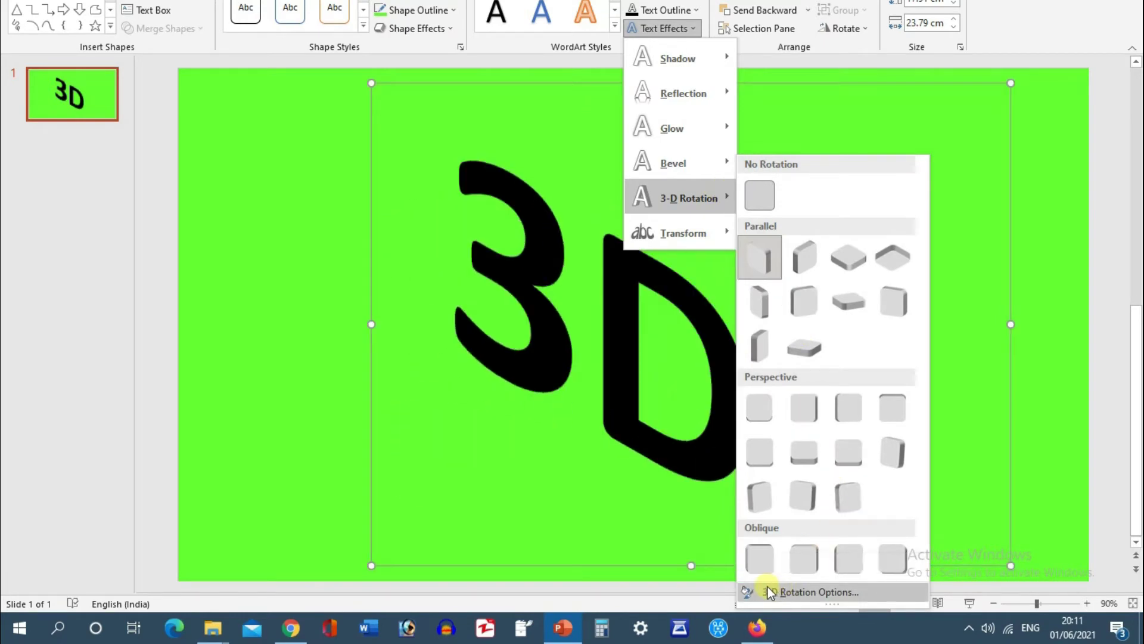
click(783, 591)
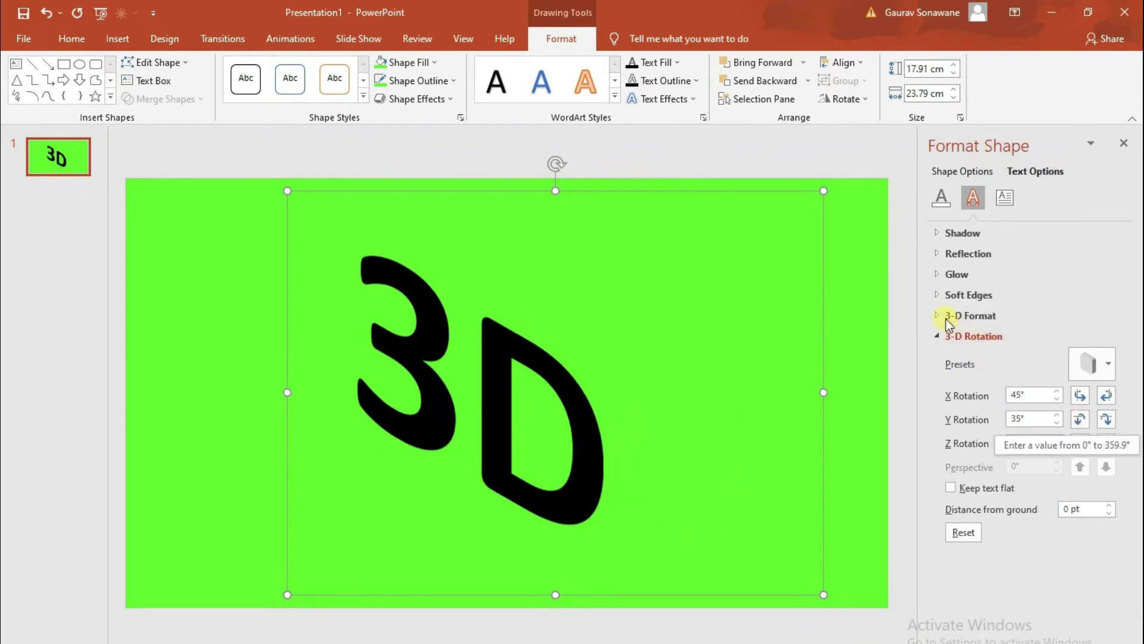
Set the 3D text's extrusion depth to 62 pt and its text fill to red.
click(940, 316)
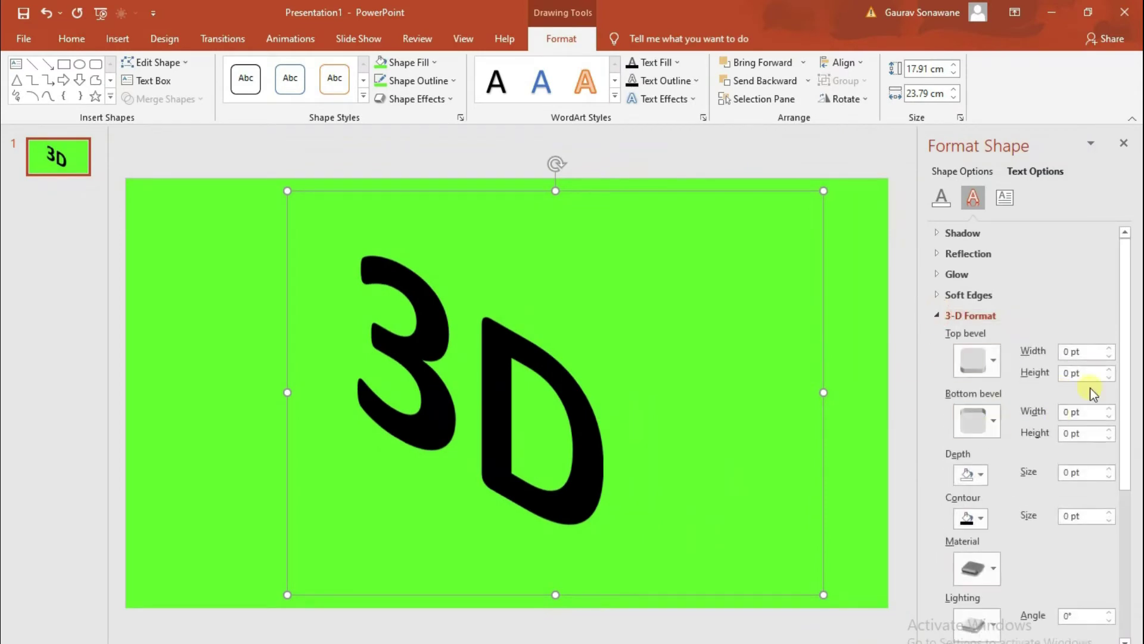
click(1110, 469)
click(1111, 469)
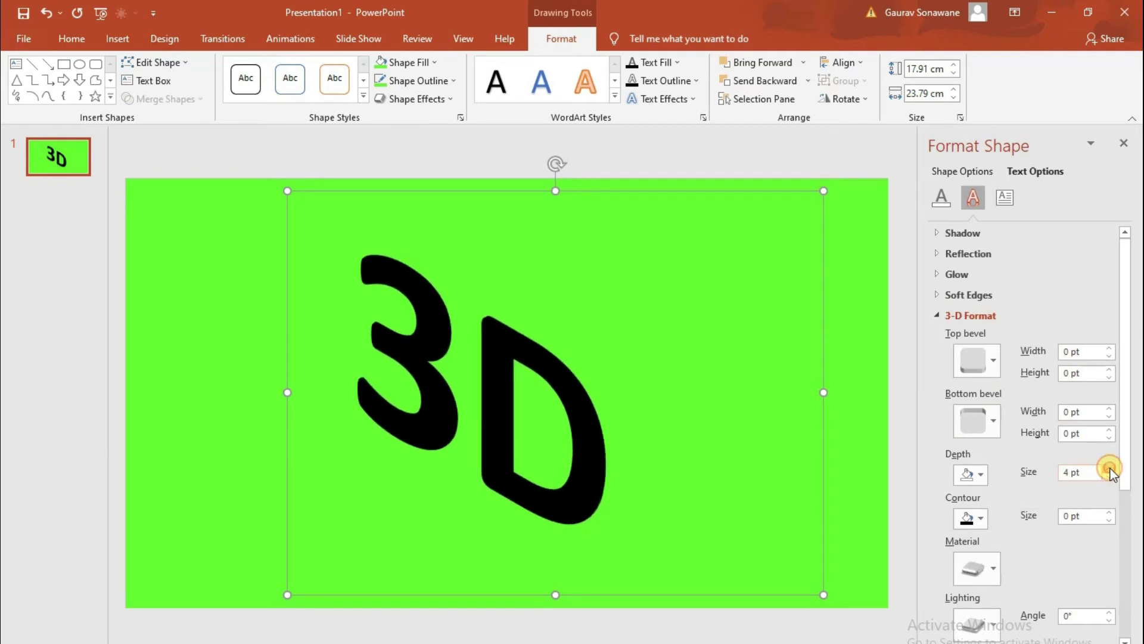
click(1110, 469)
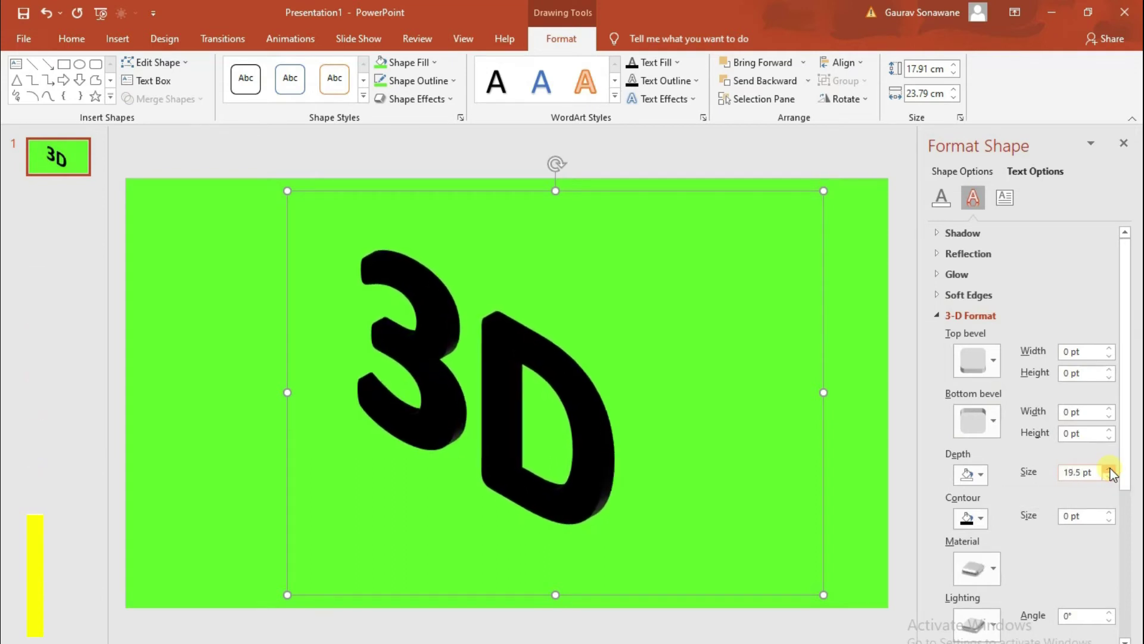
click(1110, 469)
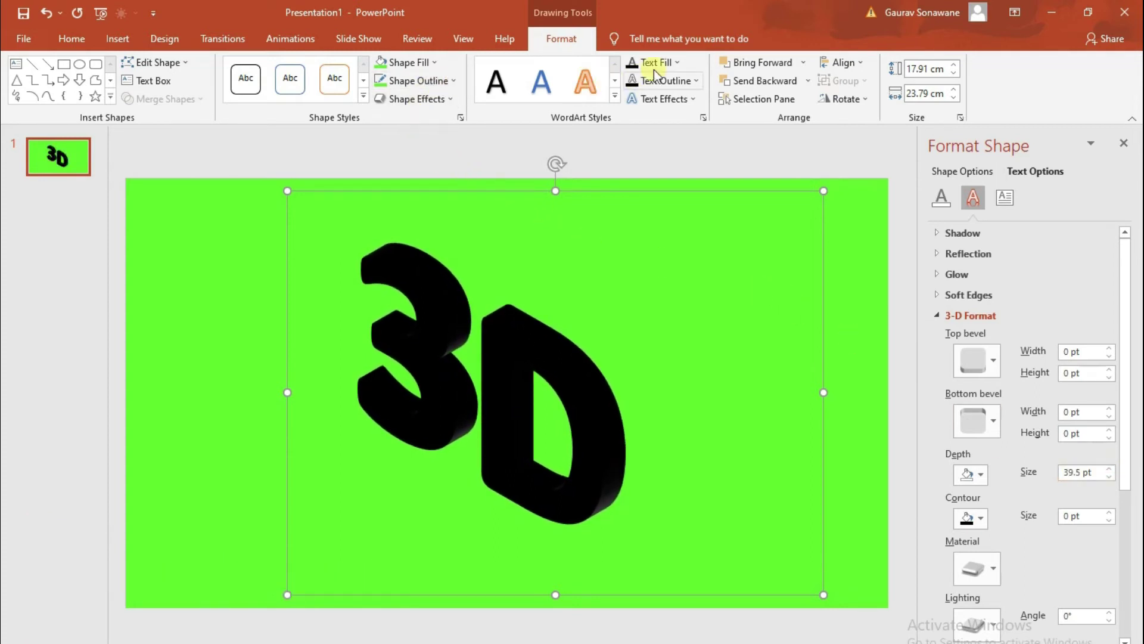
click(676, 62)
click(645, 191)
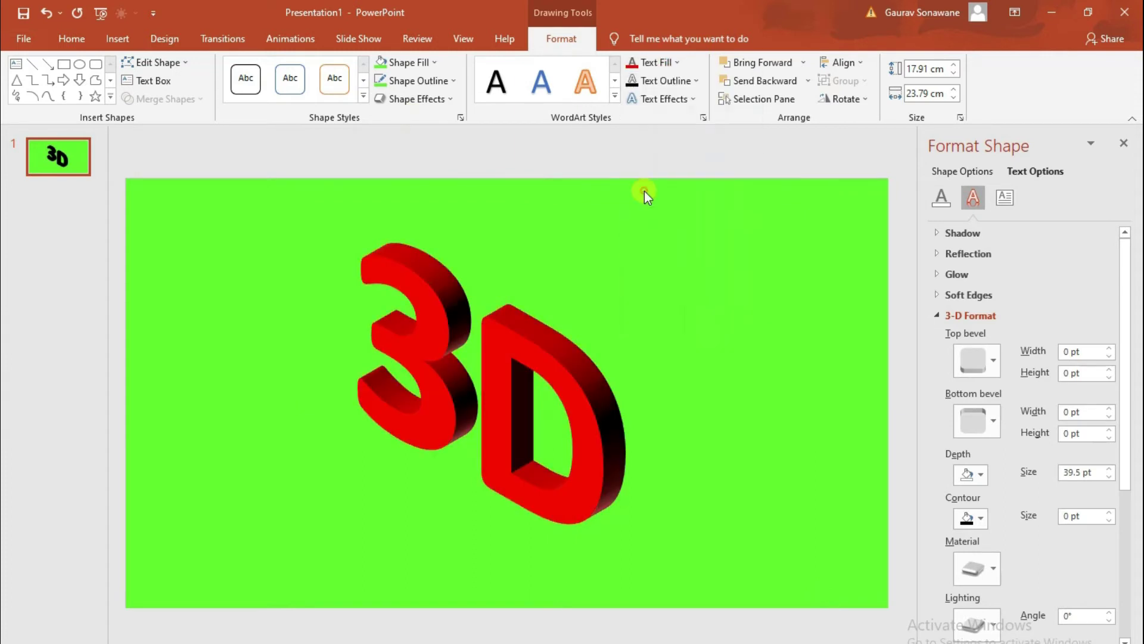
click(645, 191)
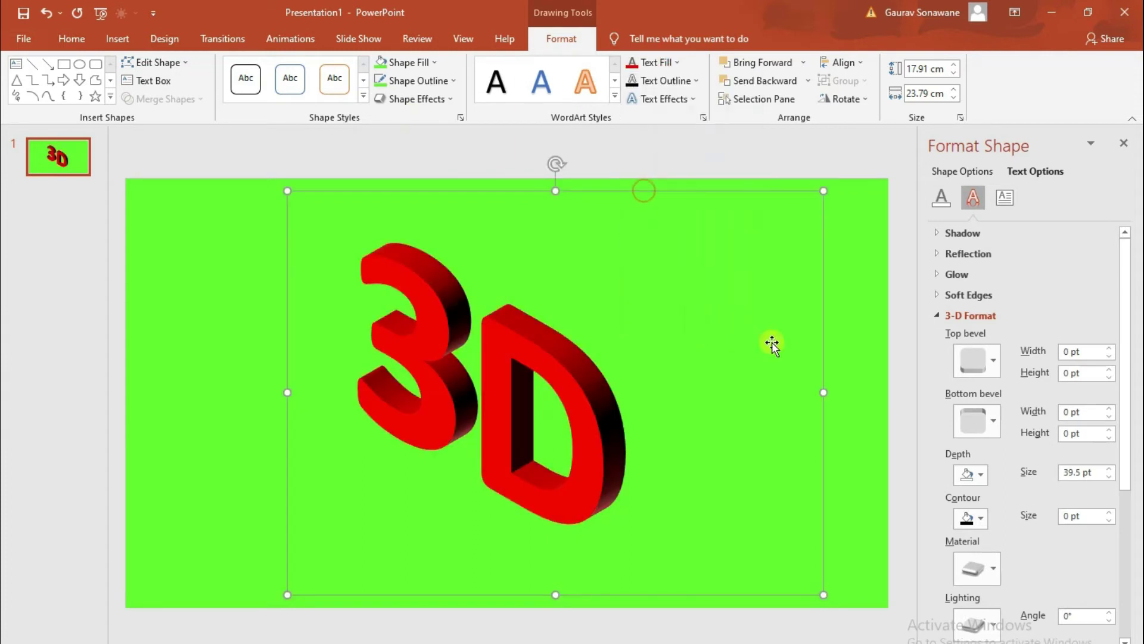
click(1110, 468)
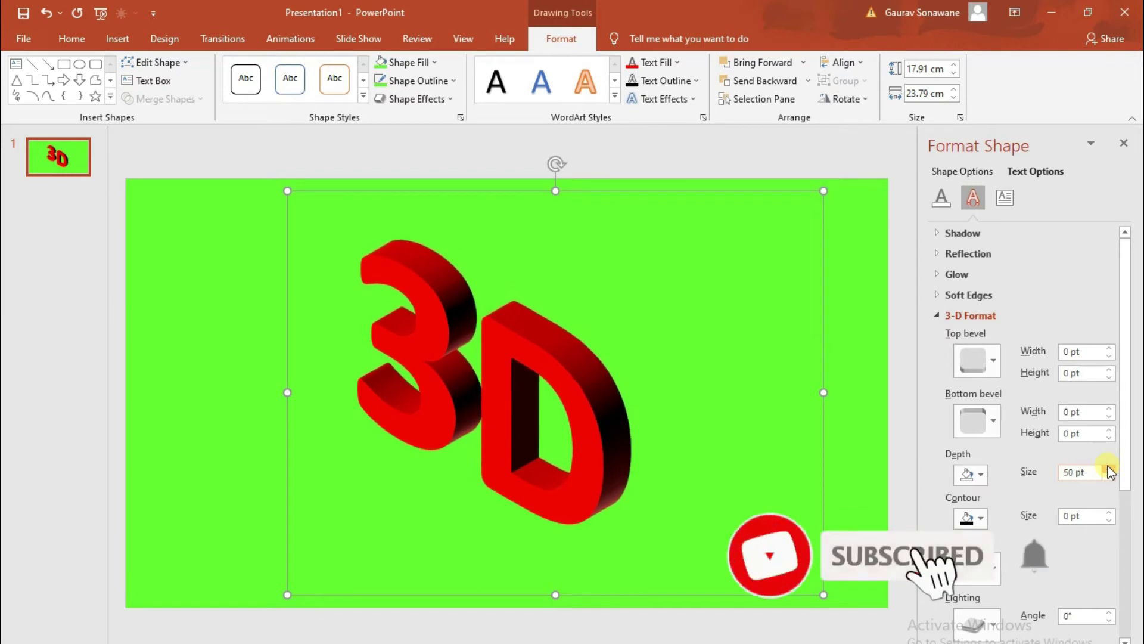
click(1110, 468)
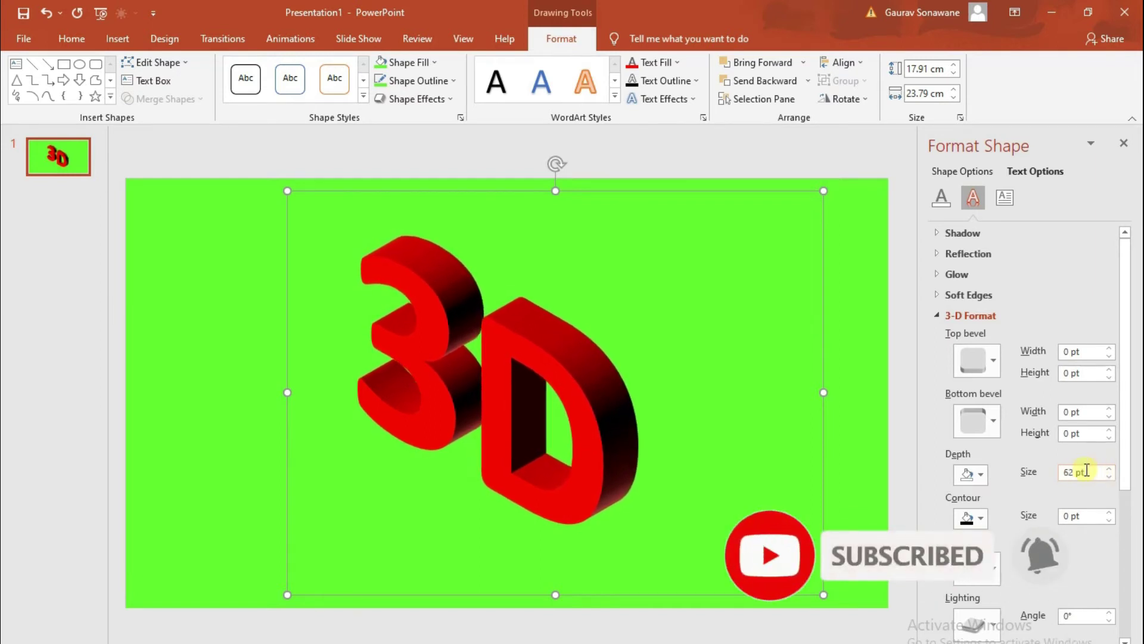
Lower the text's Y rotation from 35° to 10°, keeping X rotation at 45°.
click(938, 315)
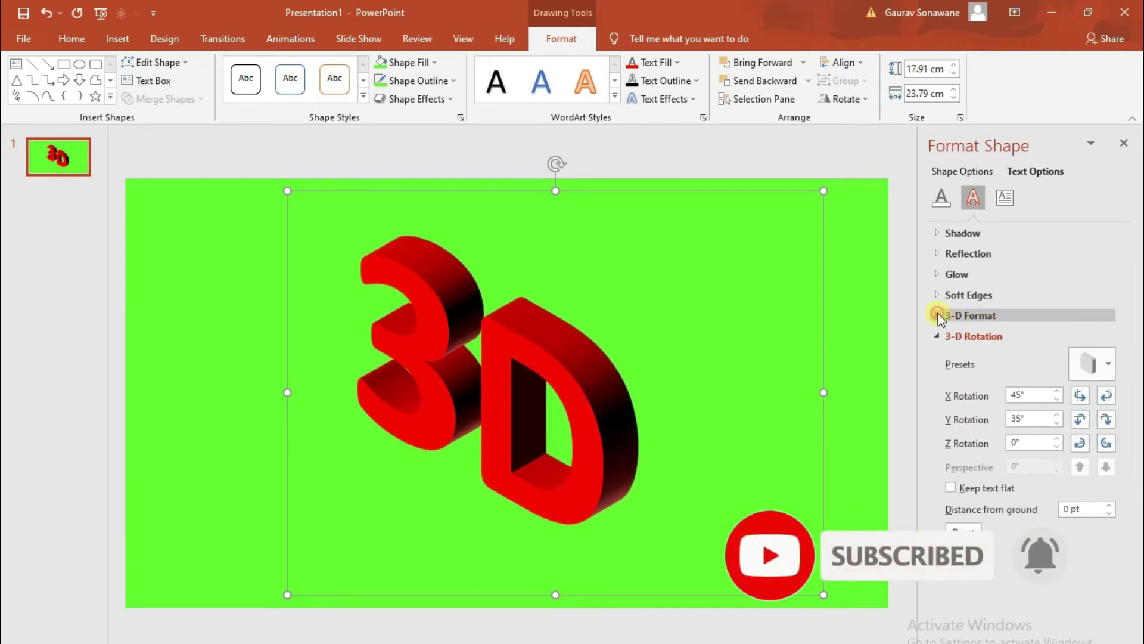
click(936, 334)
click(936, 334)
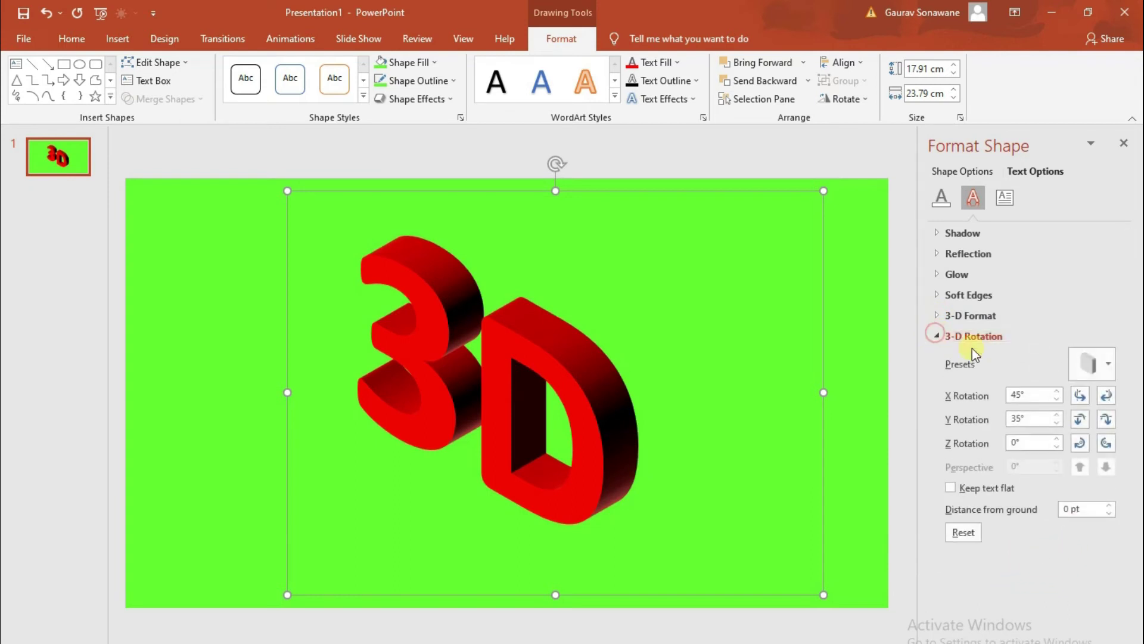
click(1104, 422)
click(1104, 422)
click(1104, 422)
click(1104, 422)
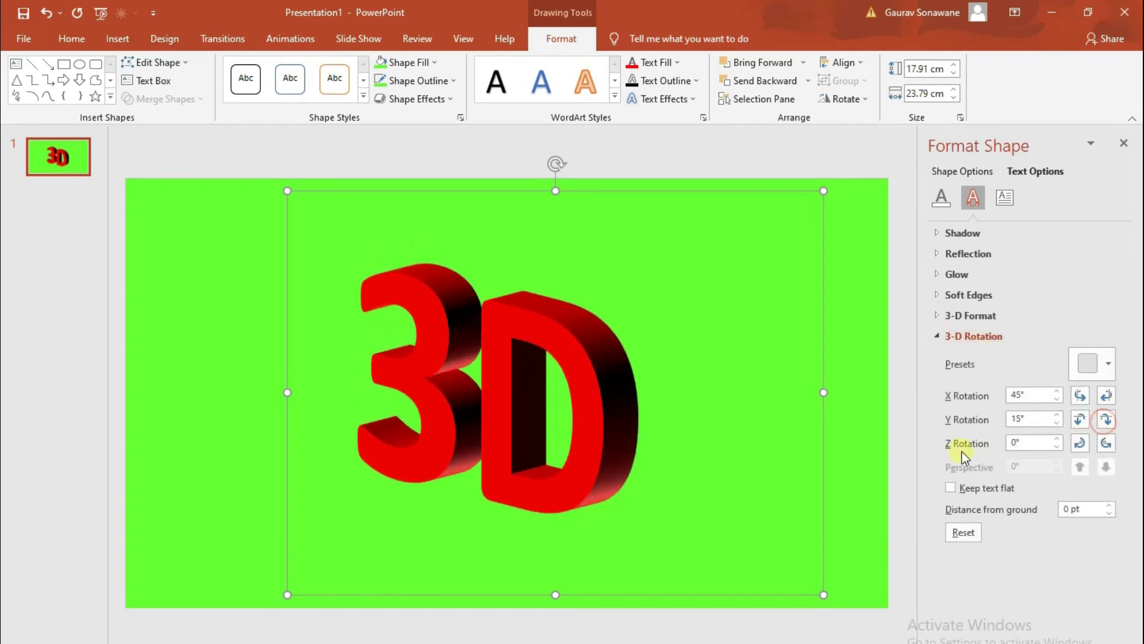
click(1078, 395)
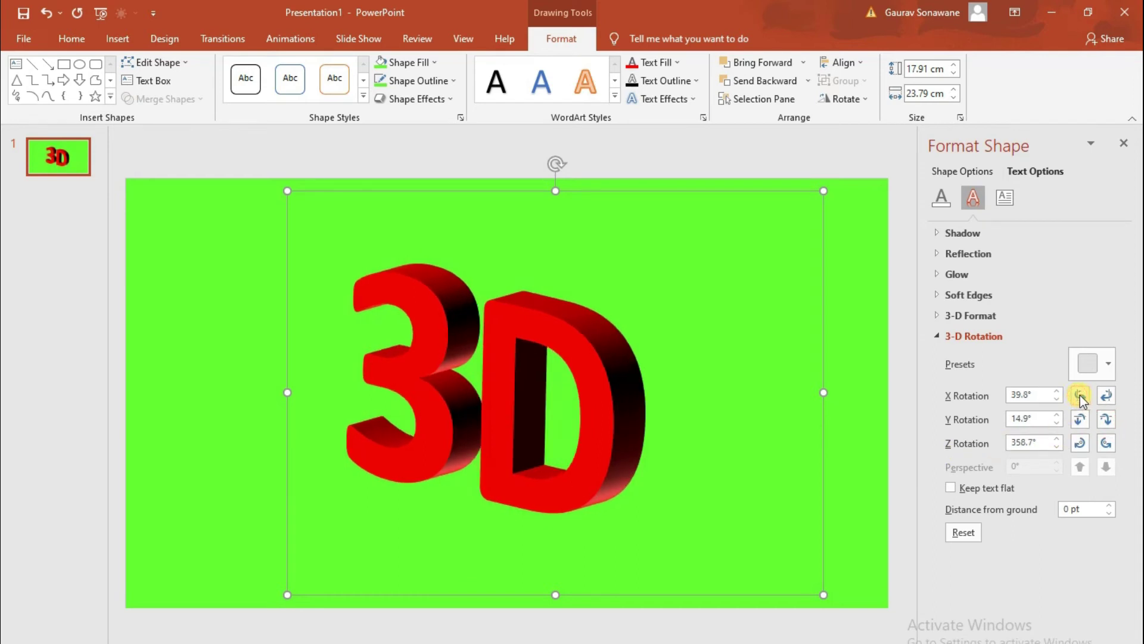
click(1106, 395)
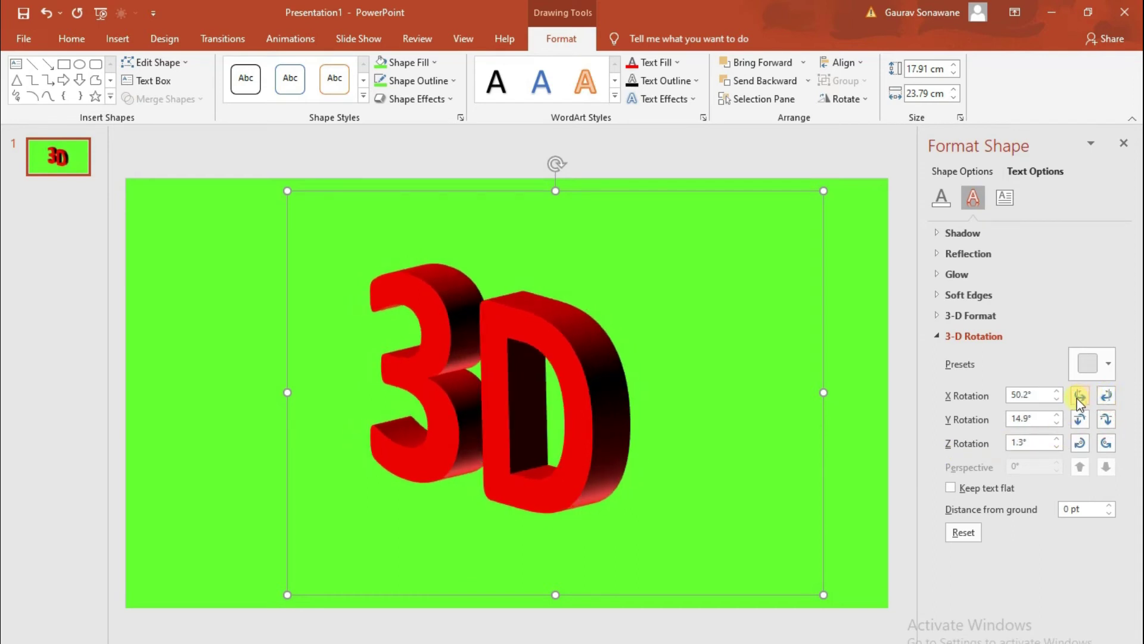
click(1078, 398)
click(1104, 419)
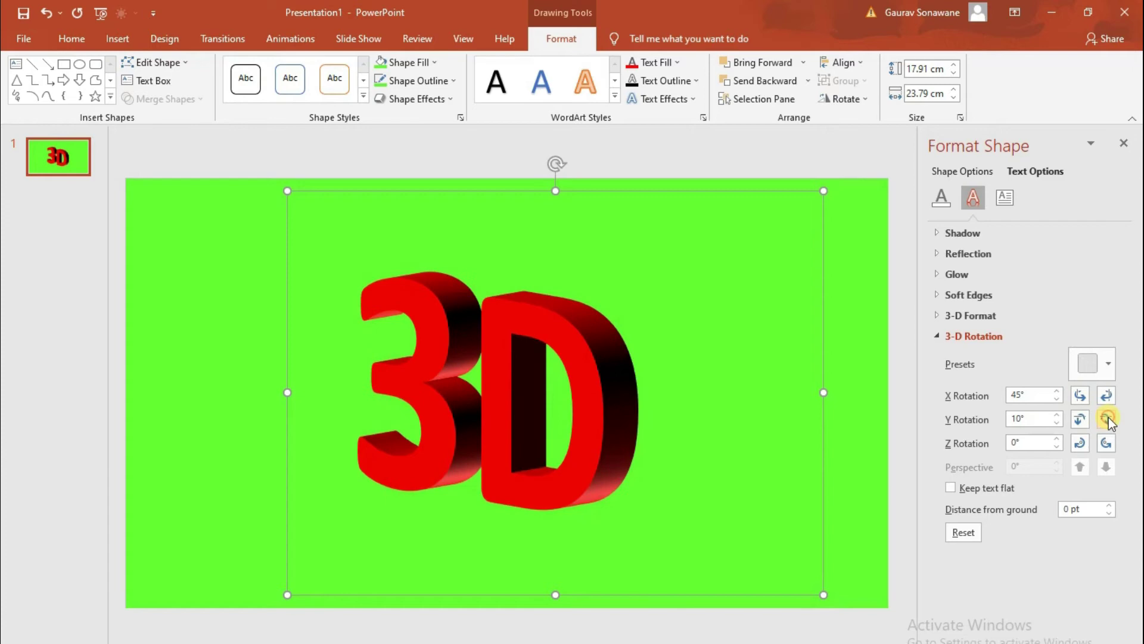
click(935, 337)
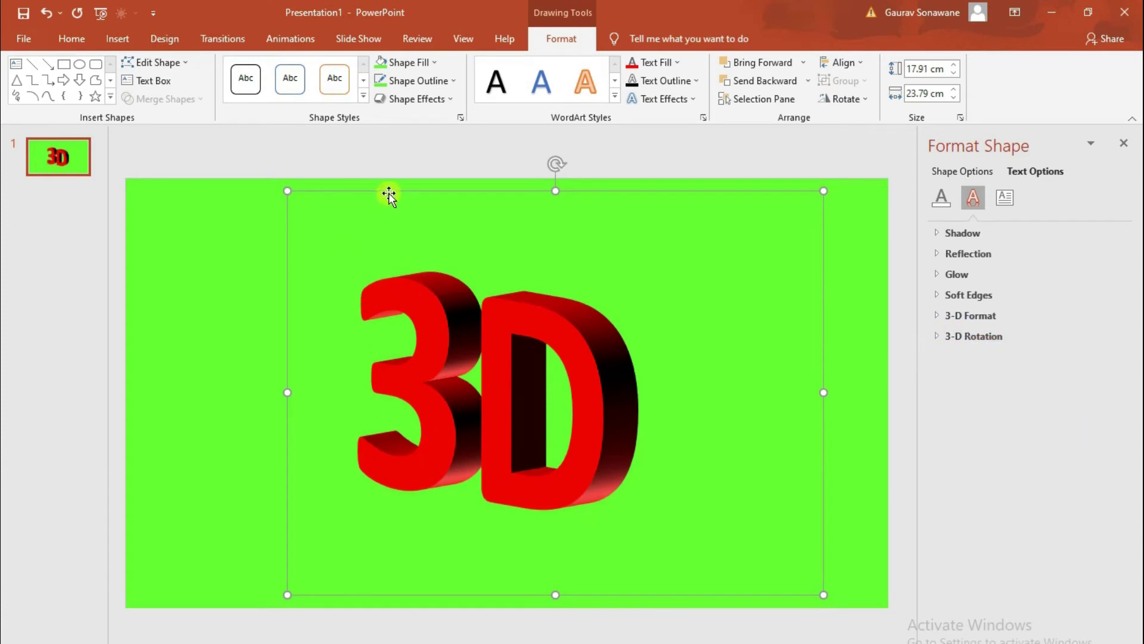
Shrink the 3D text's font size to 239.
click(76, 38)
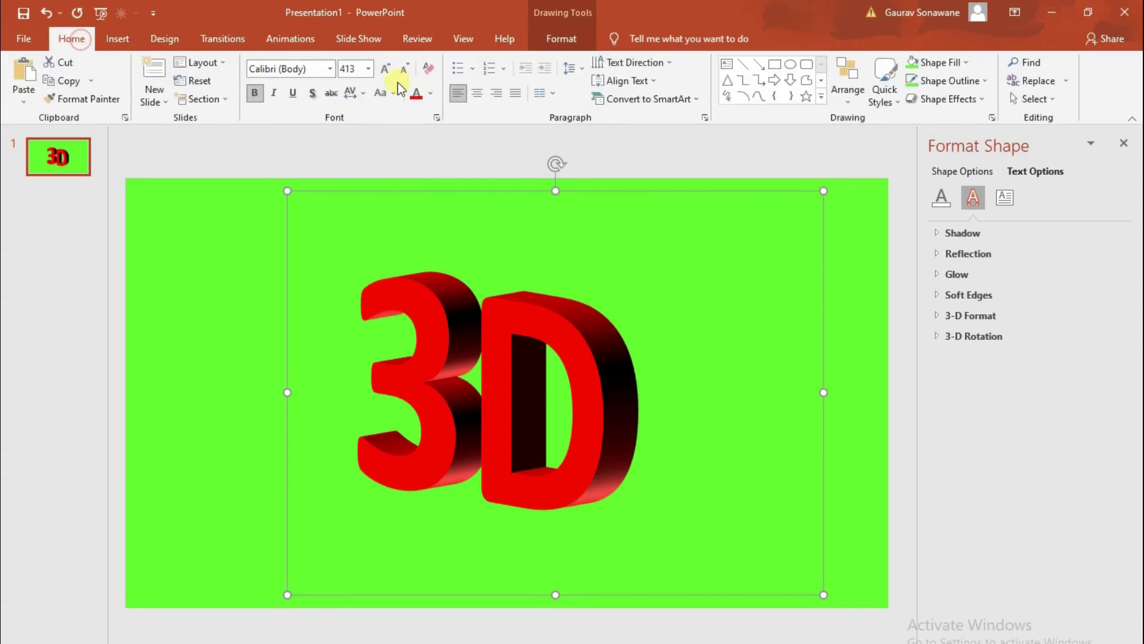
click(398, 69)
click(399, 69)
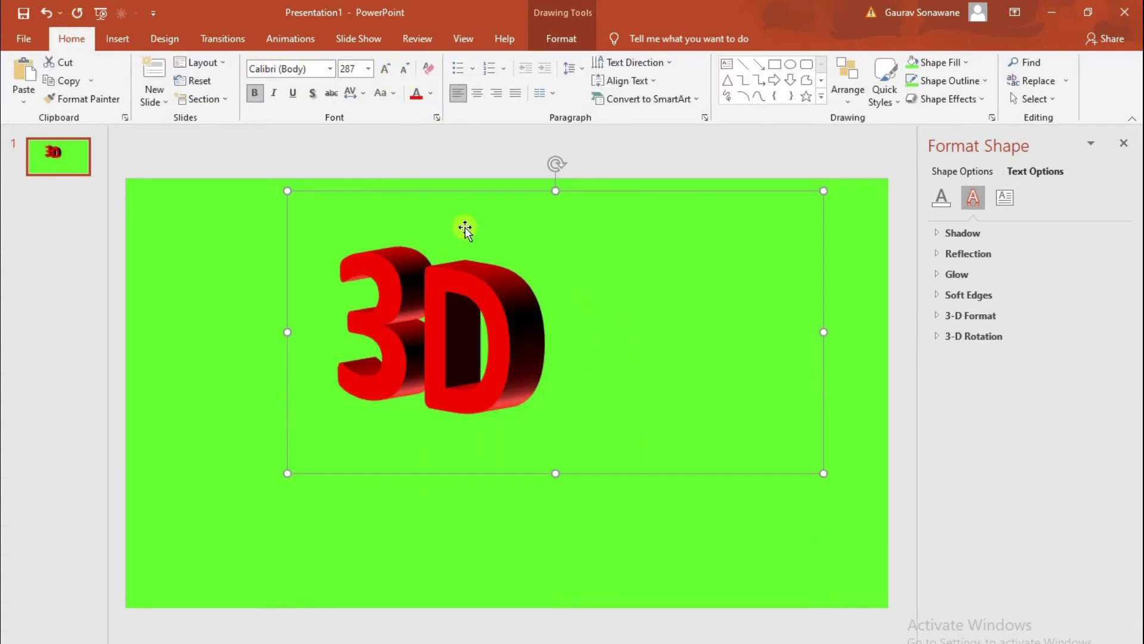
click(513, 323)
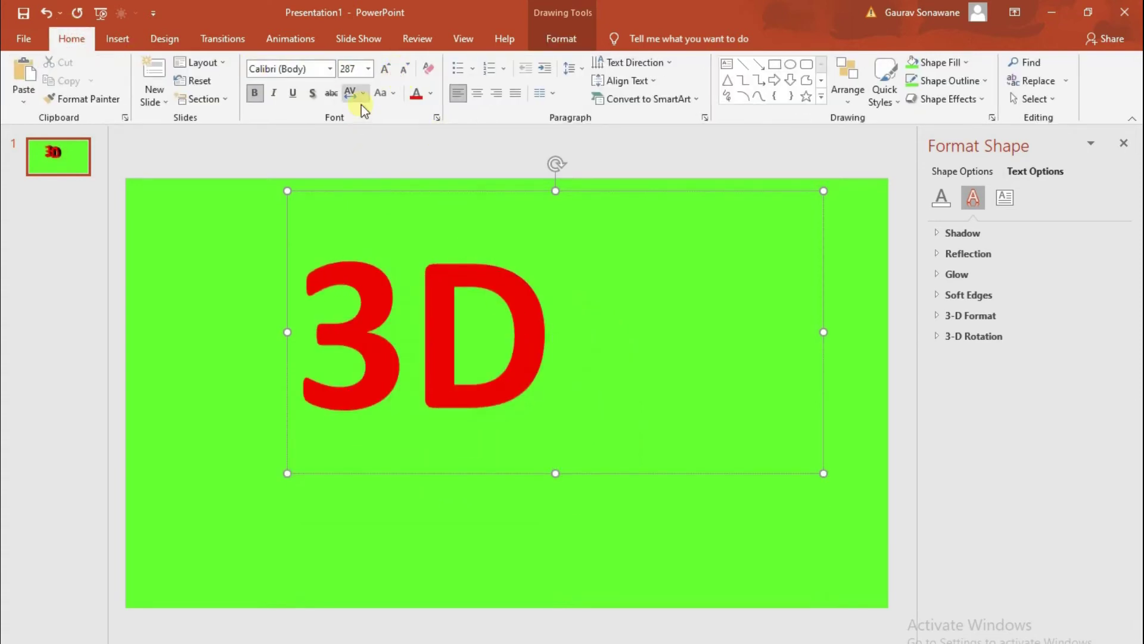
click(403, 69)
click(442, 190)
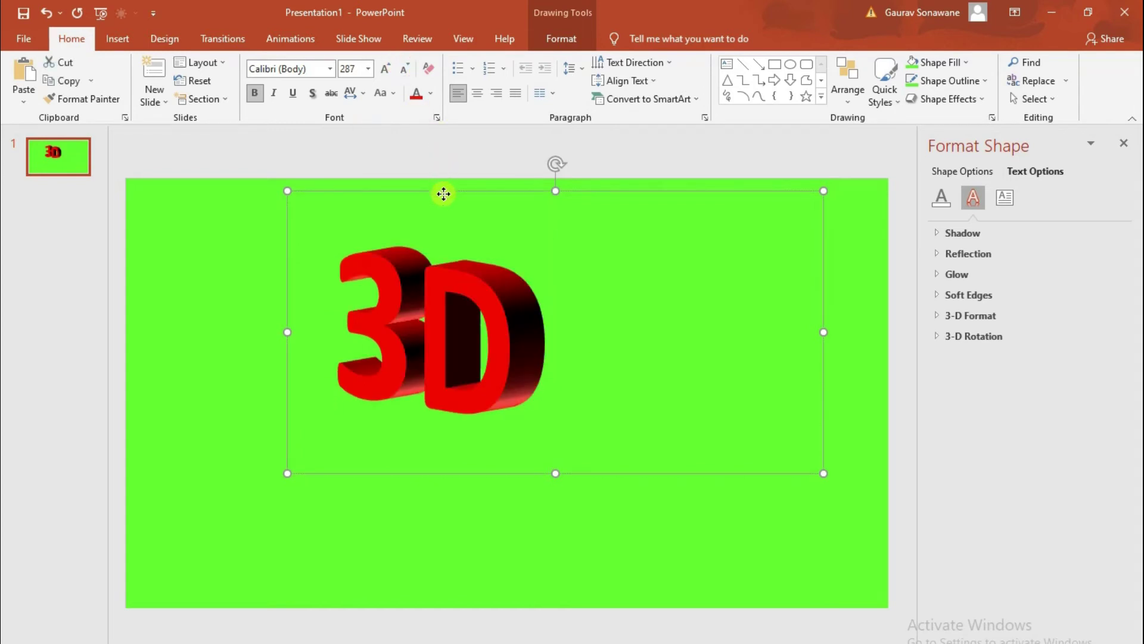
click(408, 71)
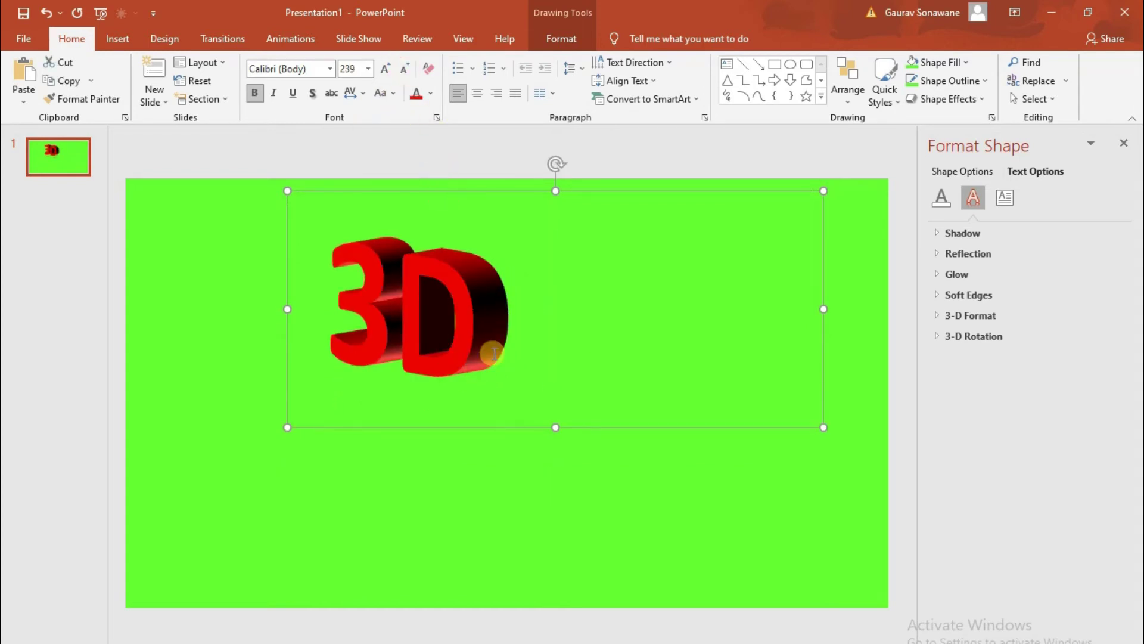
click(509, 334)
Replace the text with 'Subscribe' and move it lower on the slide.
drag(460, 334, 329, 325)
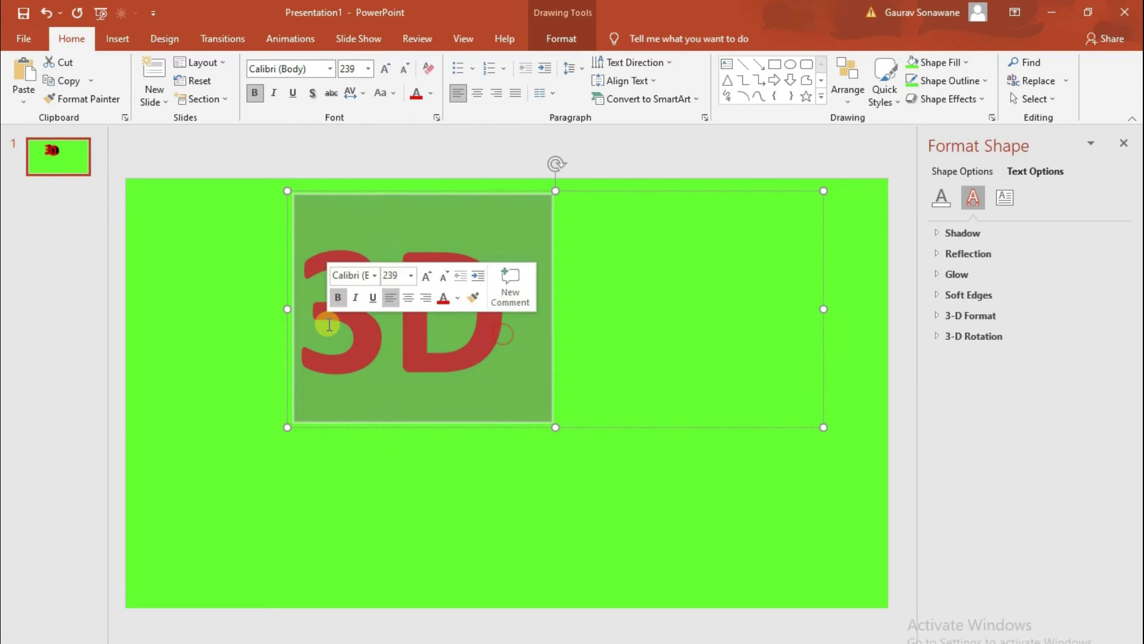
text(Su)
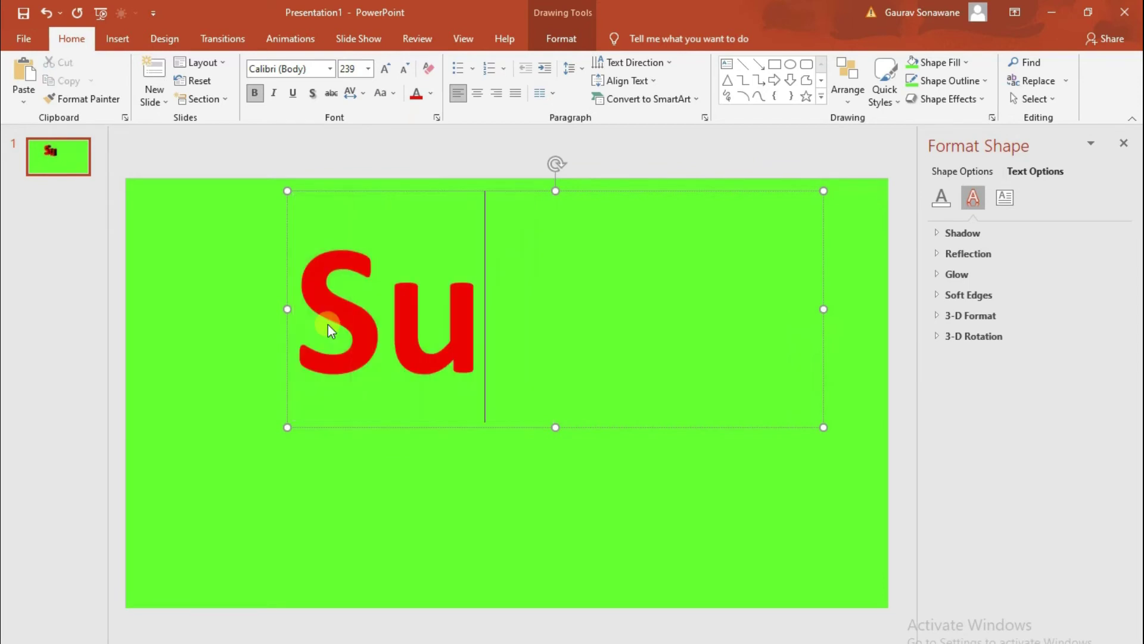
text(bscribe)
drag(288, 416, 127, 416)
drag(811, 424, 891, 420)
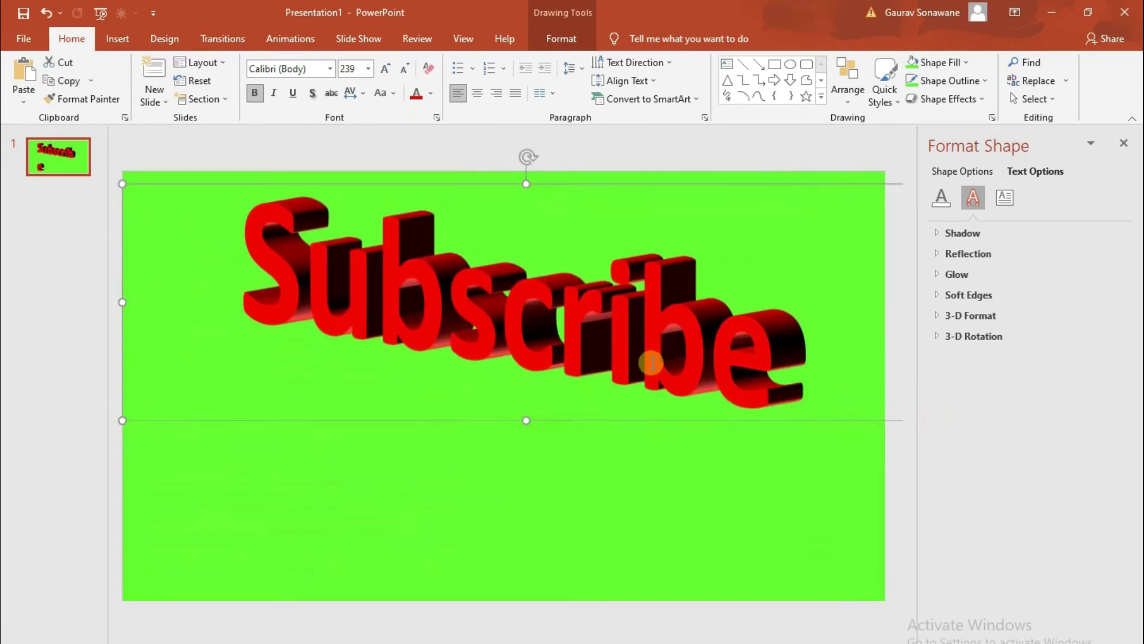
drag(414, 180, 414, 277)
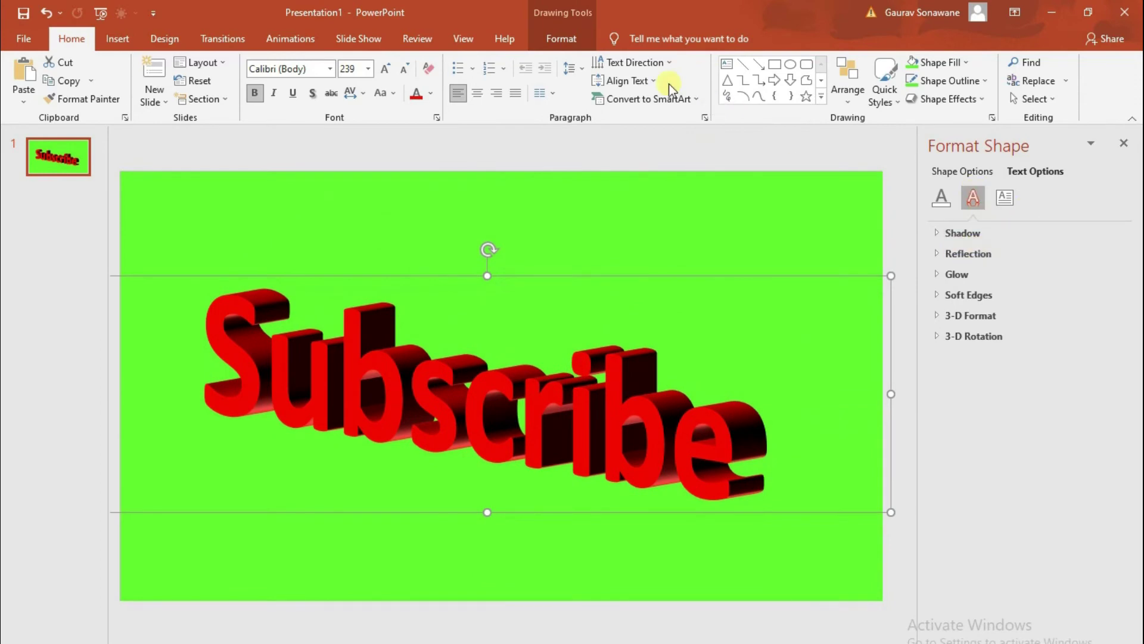
Switch the text fill to a gradient, with a red first stop dragged to about 47%.
click(582, 43)
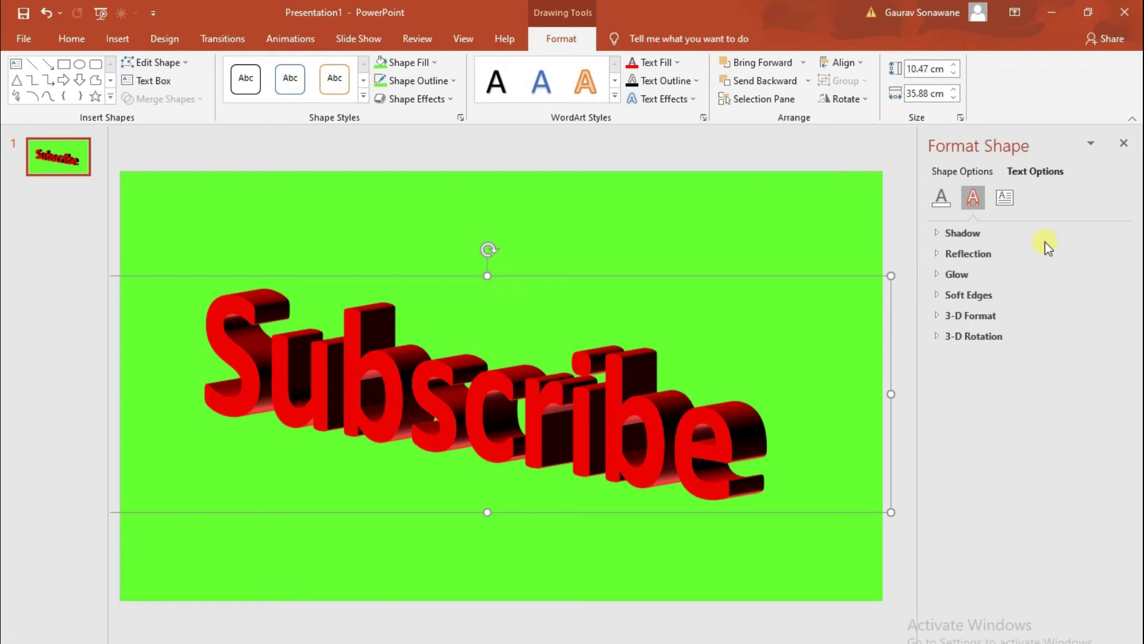
click(942, 201)
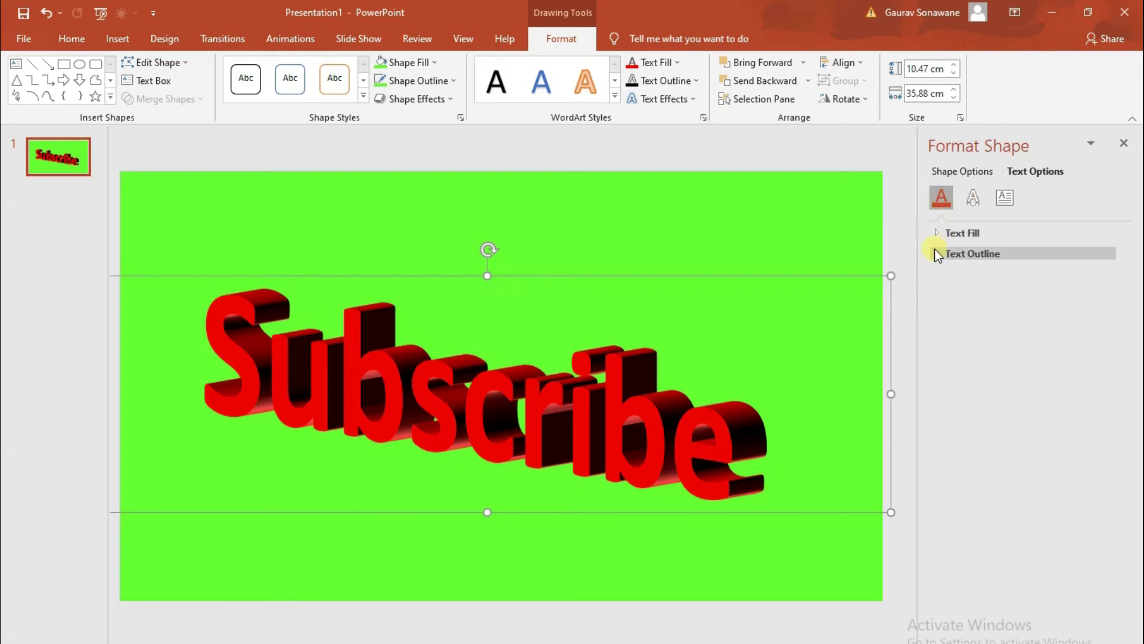
click(942, 233)
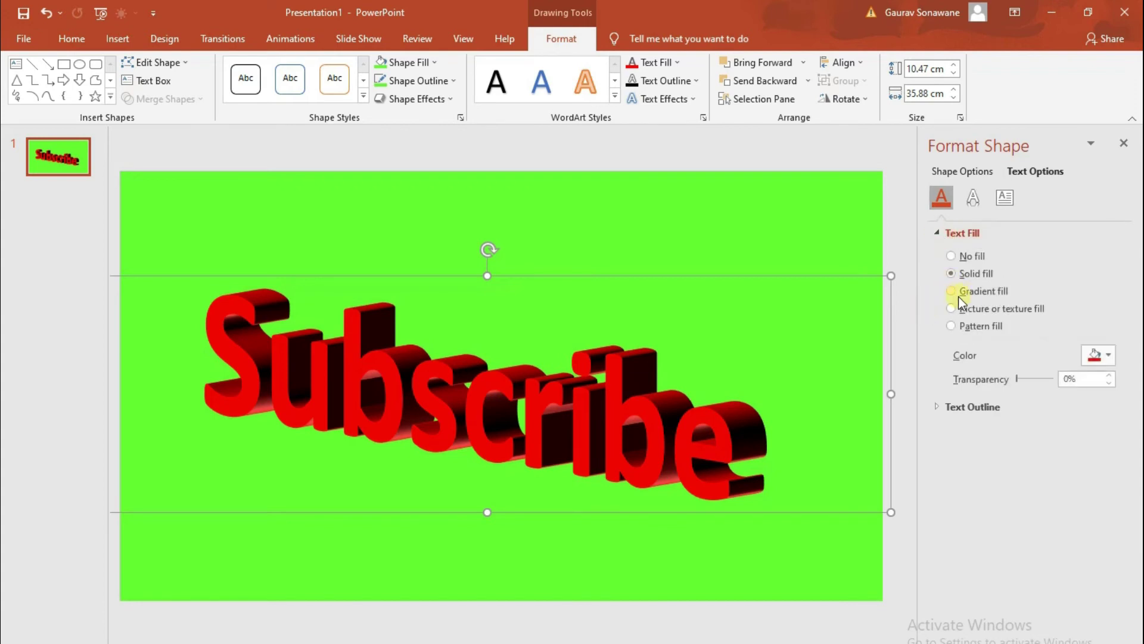
click(951, 290)
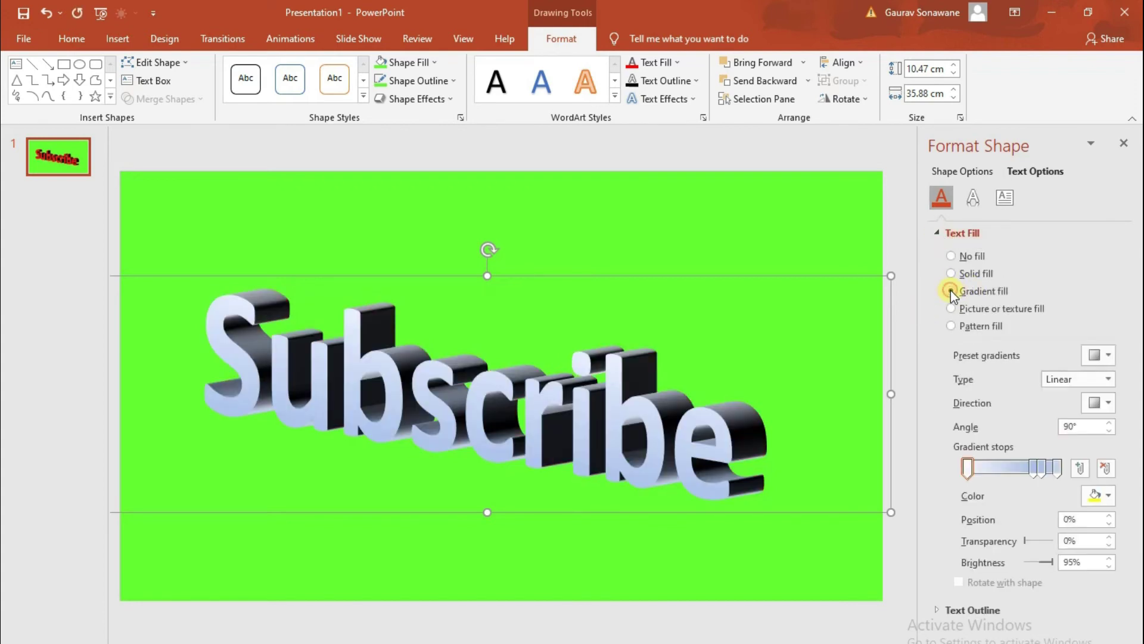
click(1104, 496)
click(1028, 417)
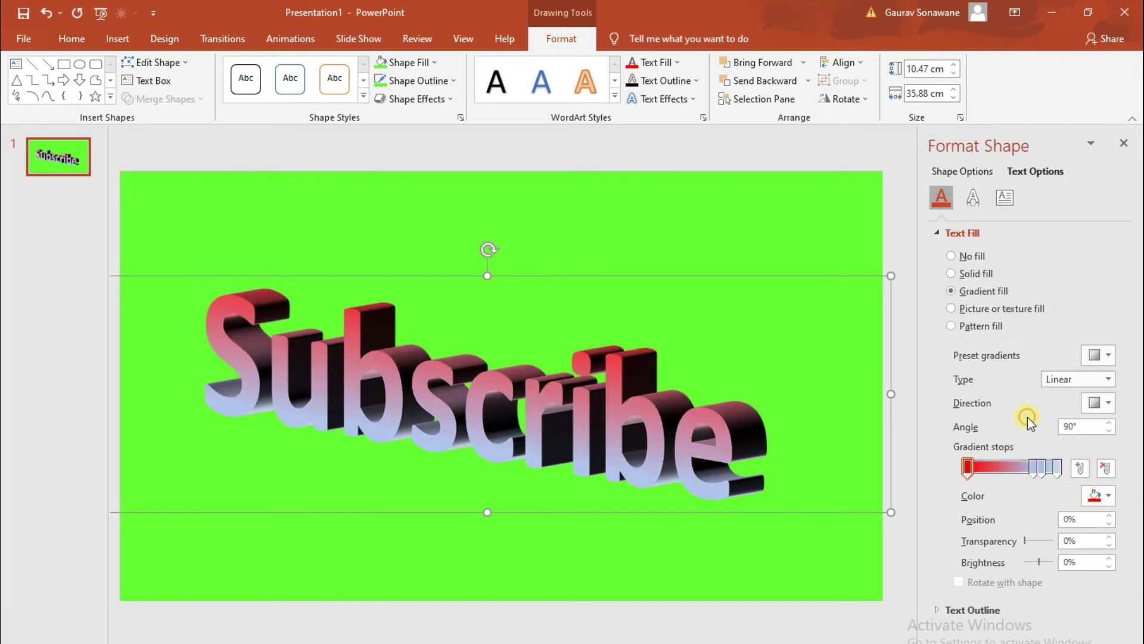
drag(978, 467, 1005, 475)
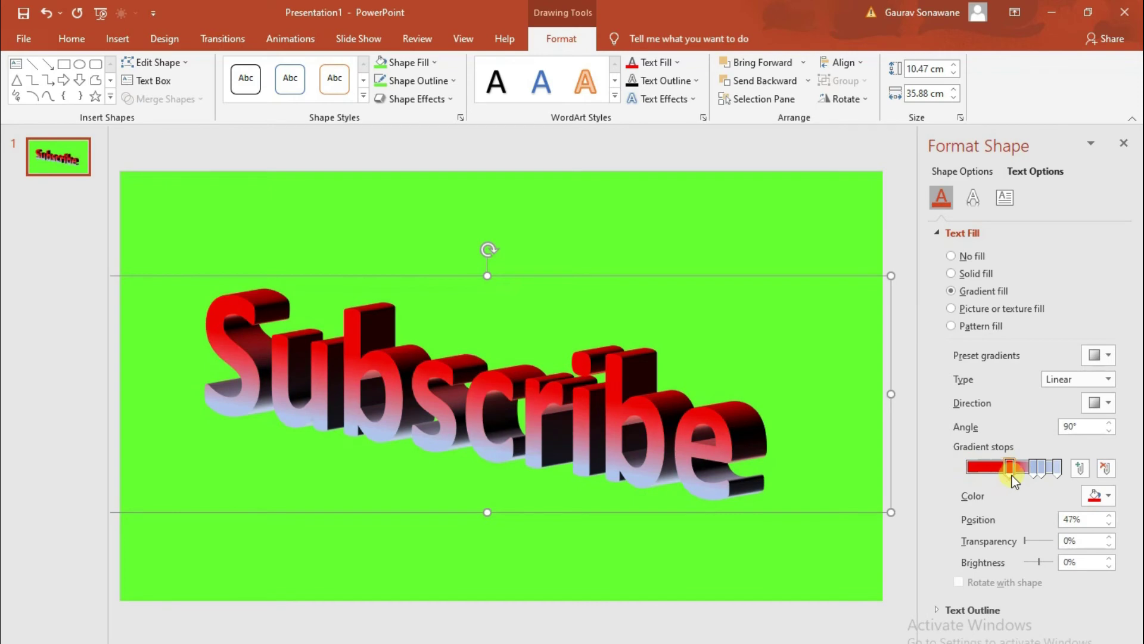
click(757, 234)
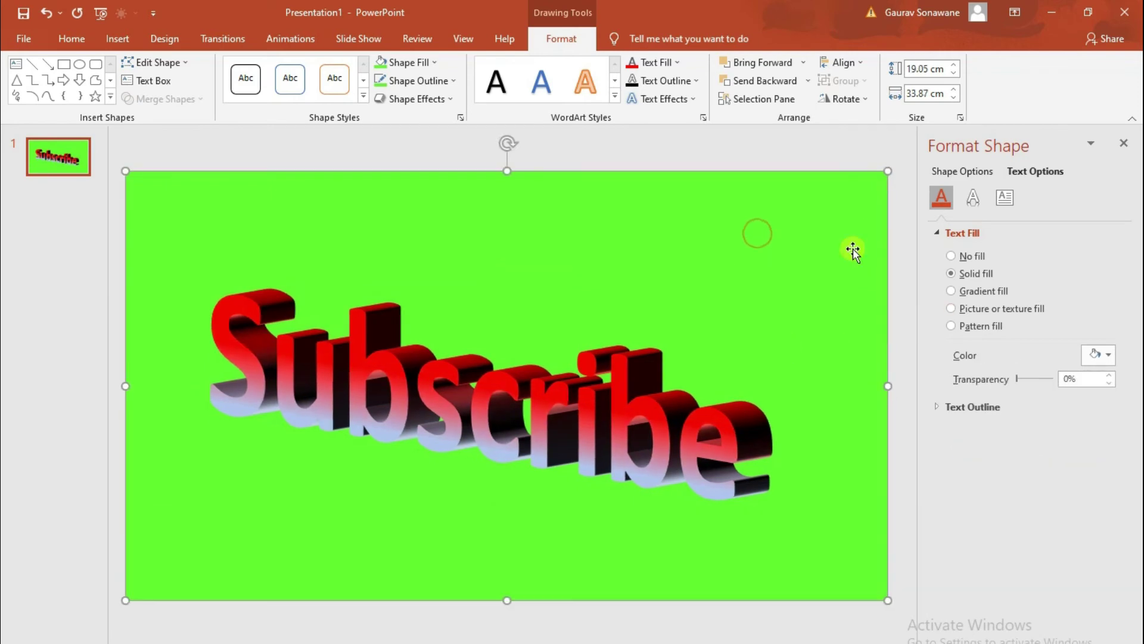
Close the Format Shape pane and leave text editing in the Subscribe WordArt.
click(1126, 143)
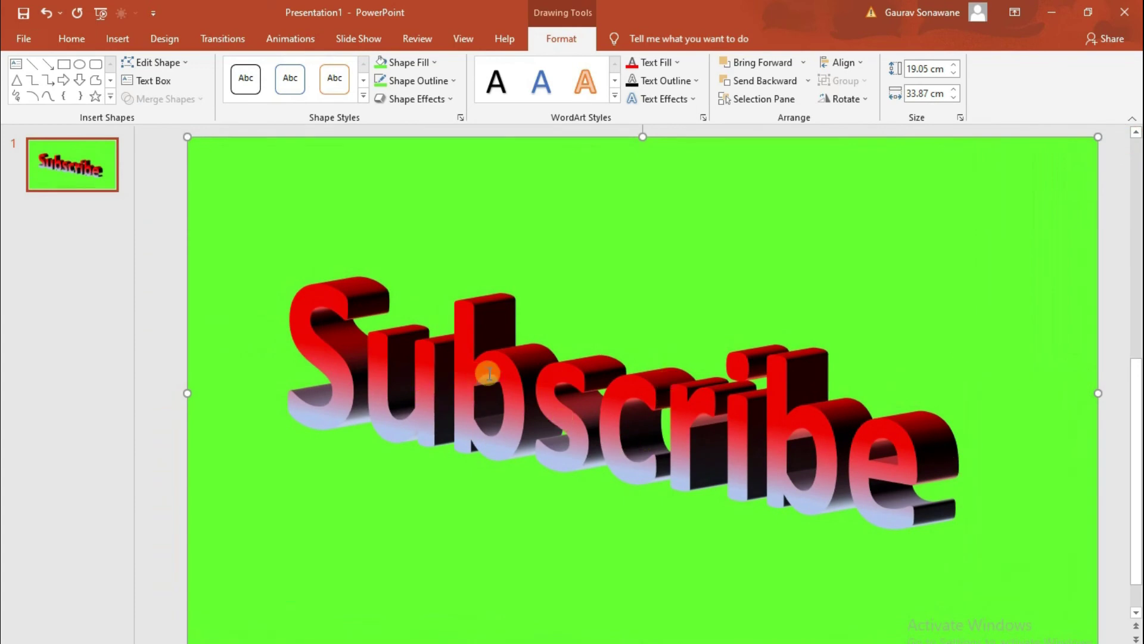
click(606, 441)
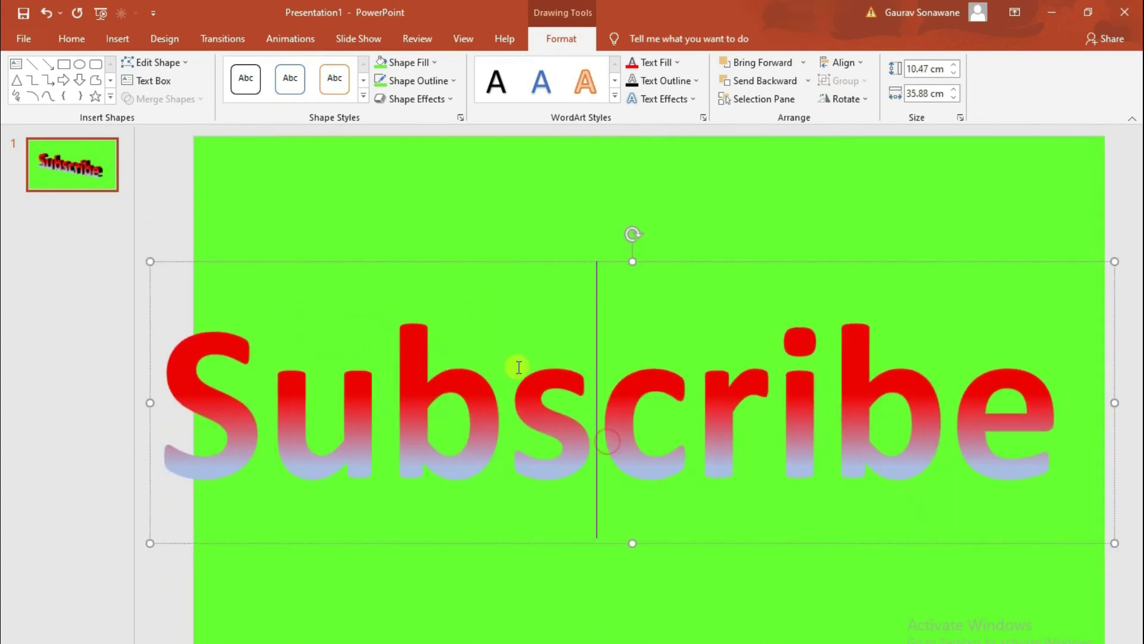
key(Escape)
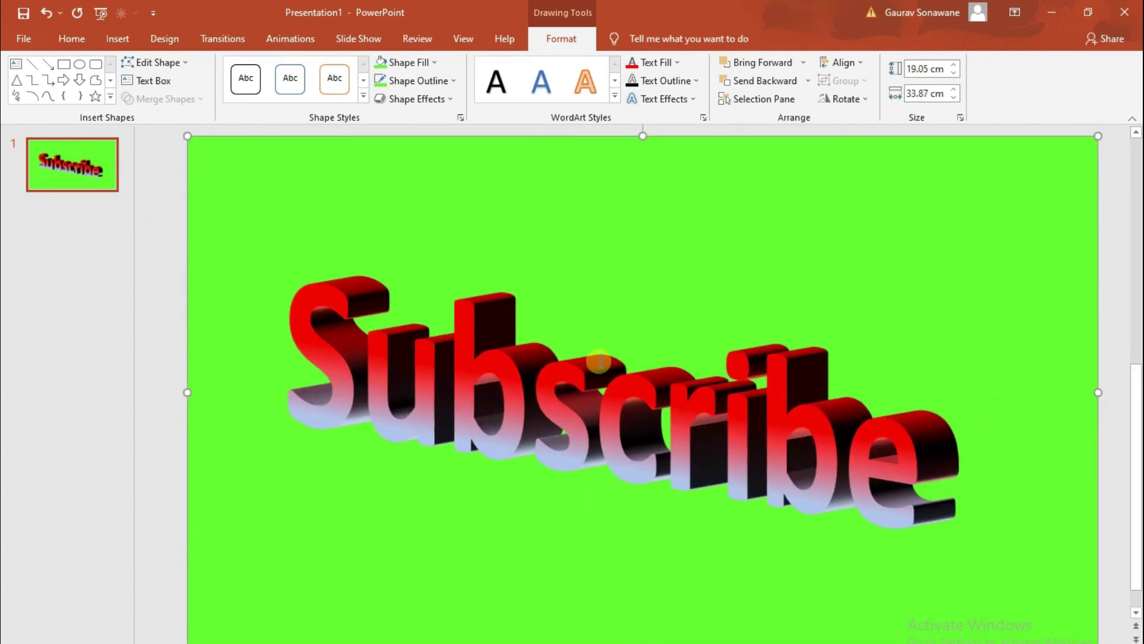
Start a Save As to the Desktop with JPEG chosen as the file type.
click(20, 39)
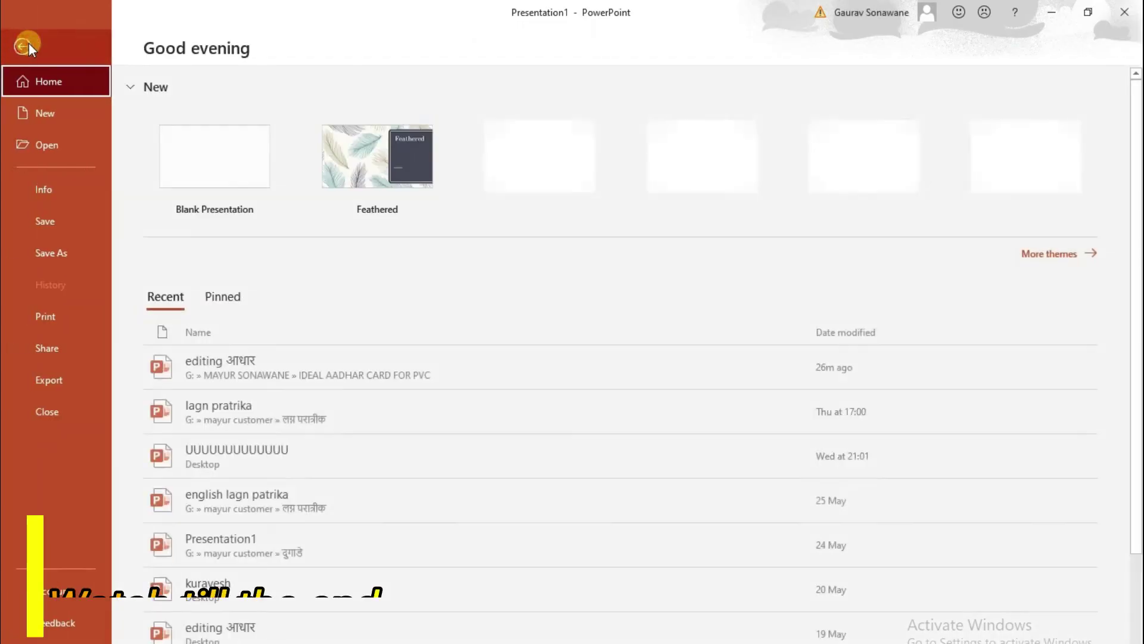
click(67, 253)
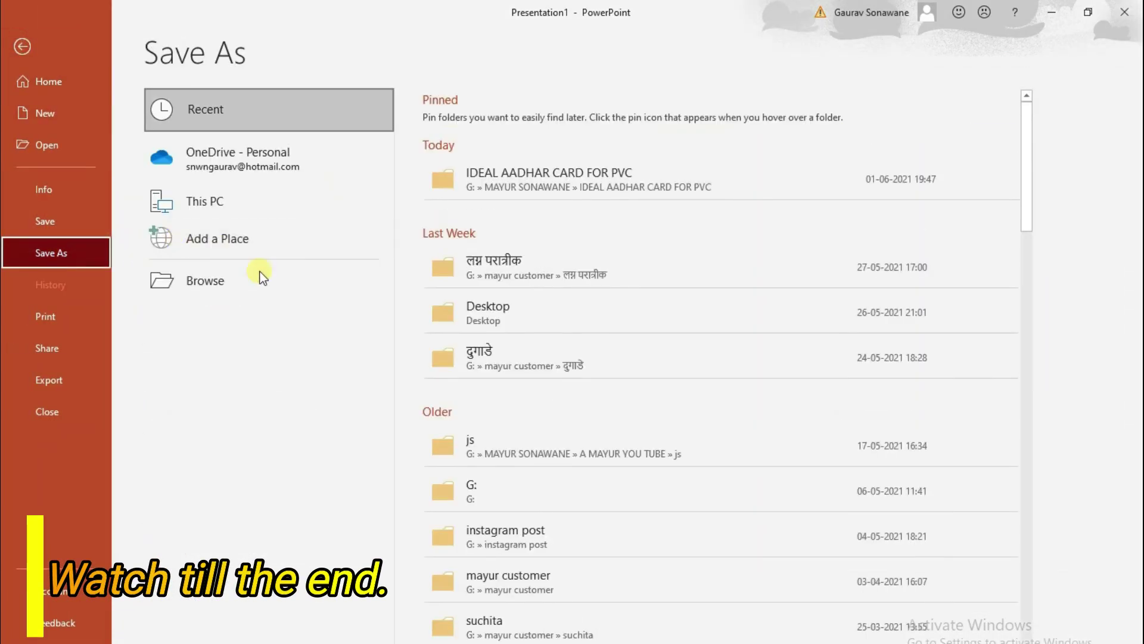
click(267, 280)
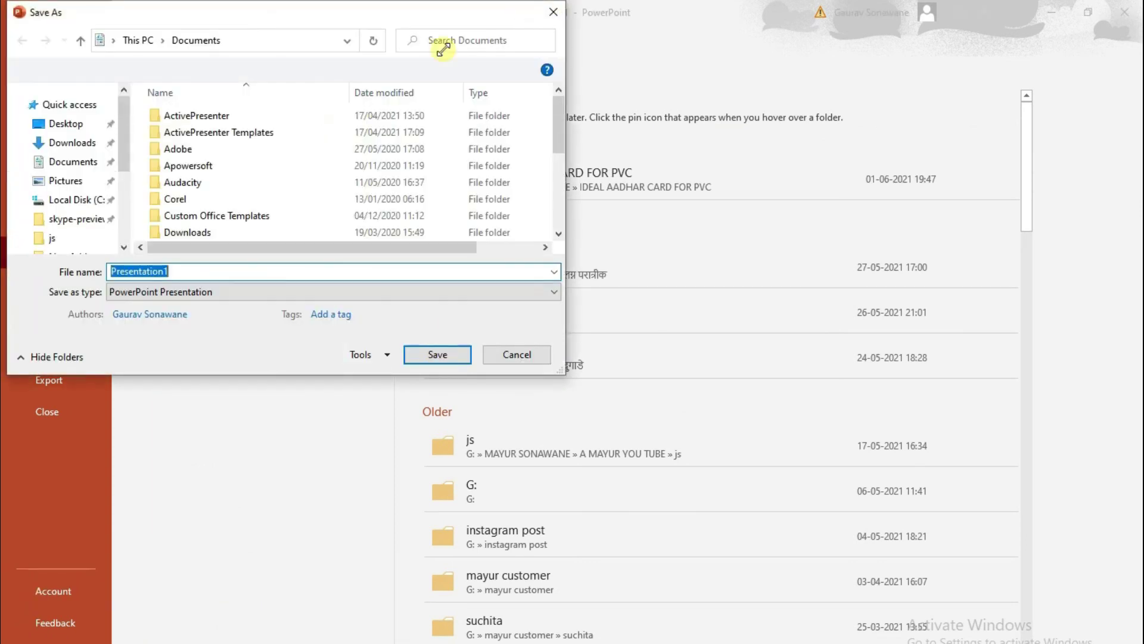
click(77, 138)
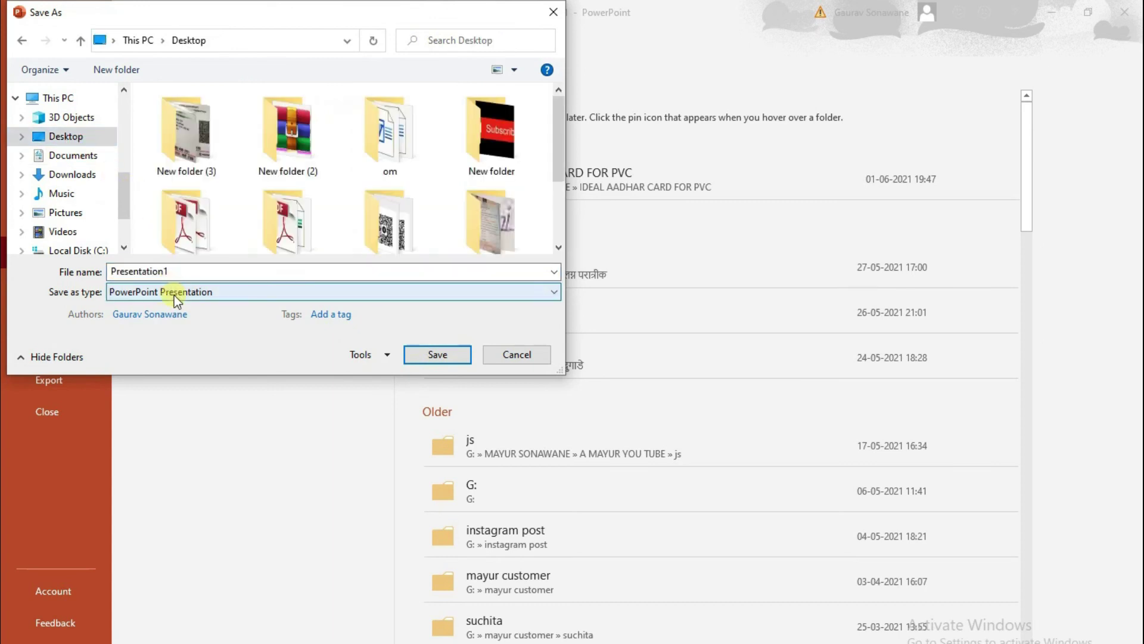
click(174, 293)
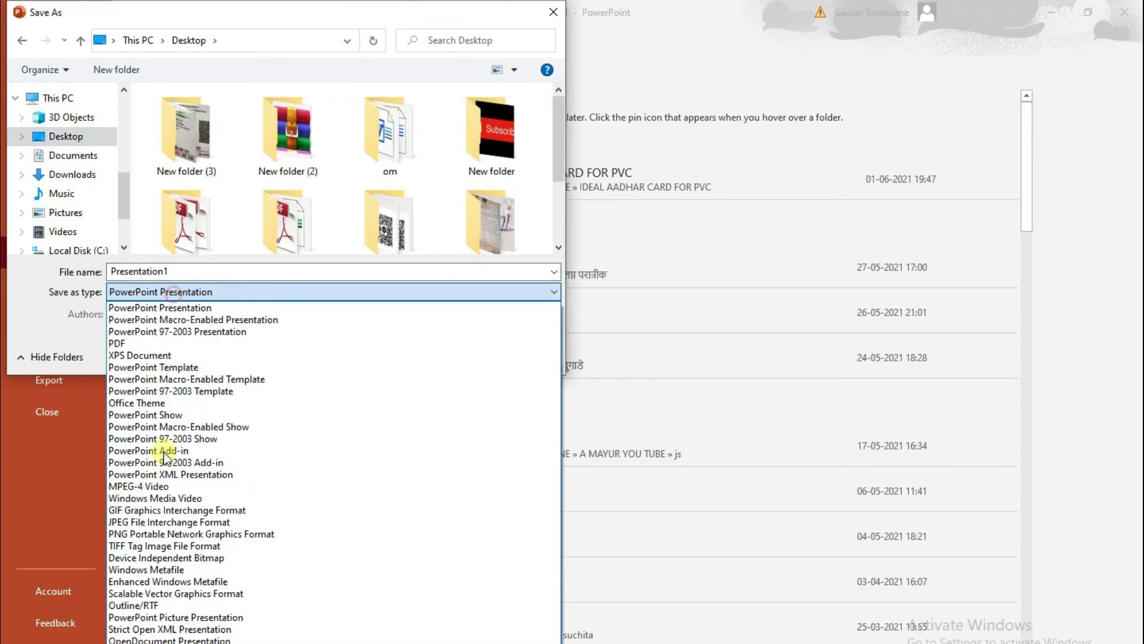
click(117, 523)
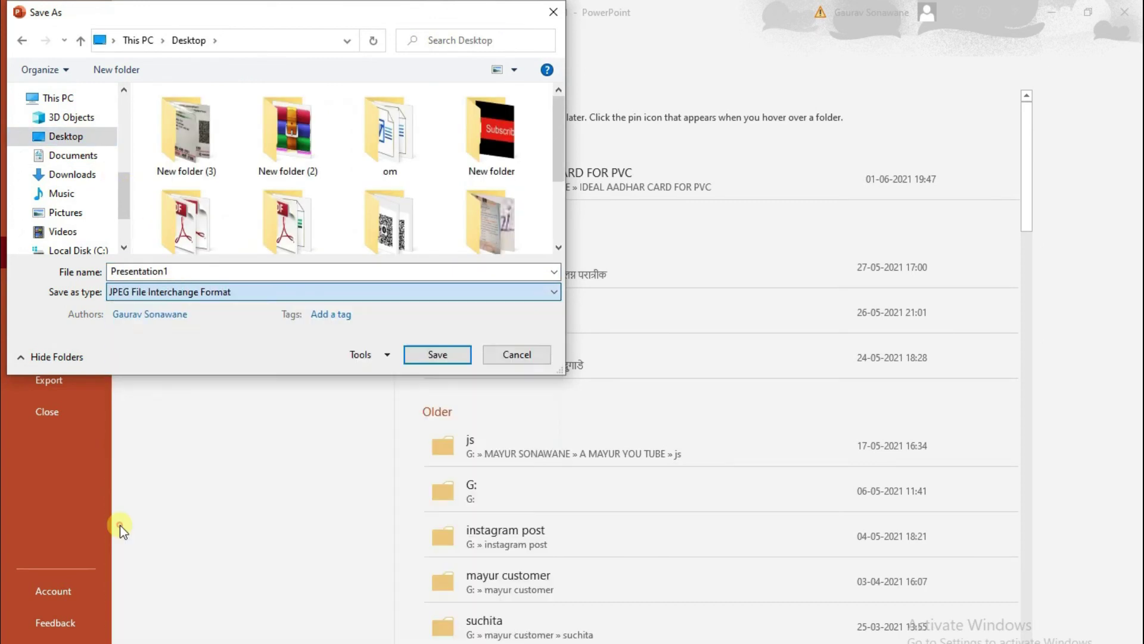
Name the file 'jpg 1' and save only the current slide.
double_click(174, 274)
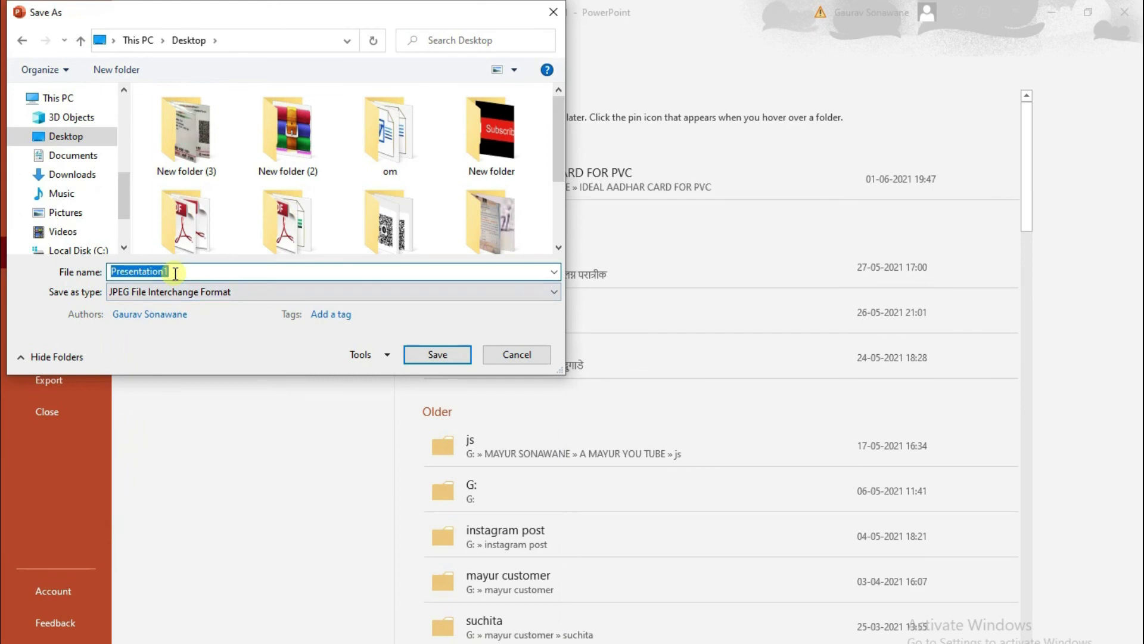
text(jpg 1)
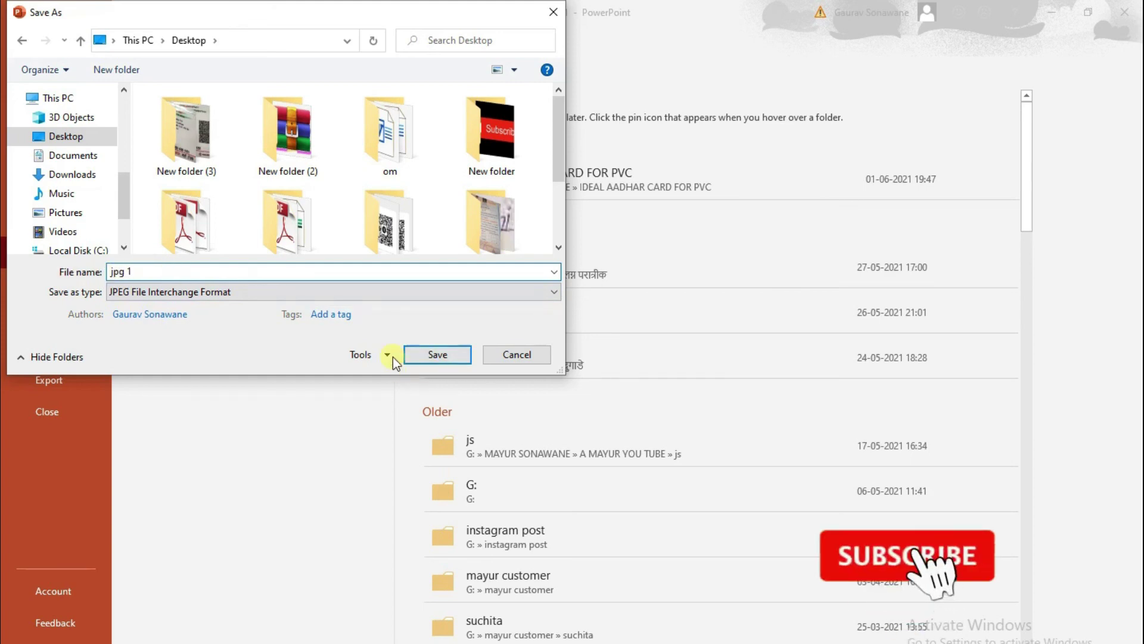
click(441, 354)
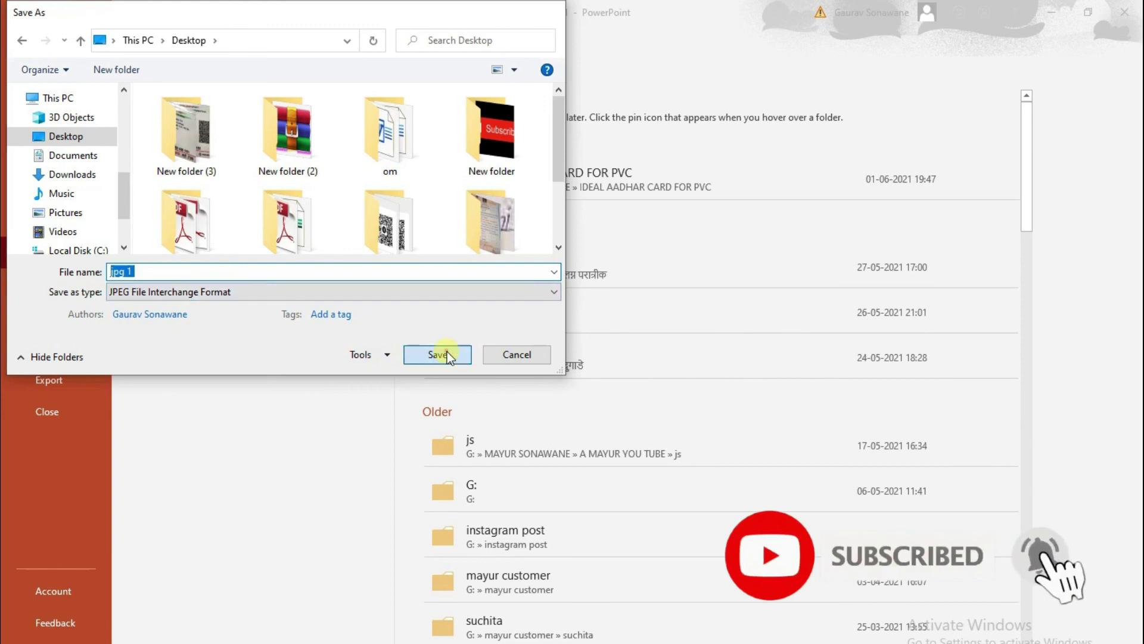
click(577, 392)
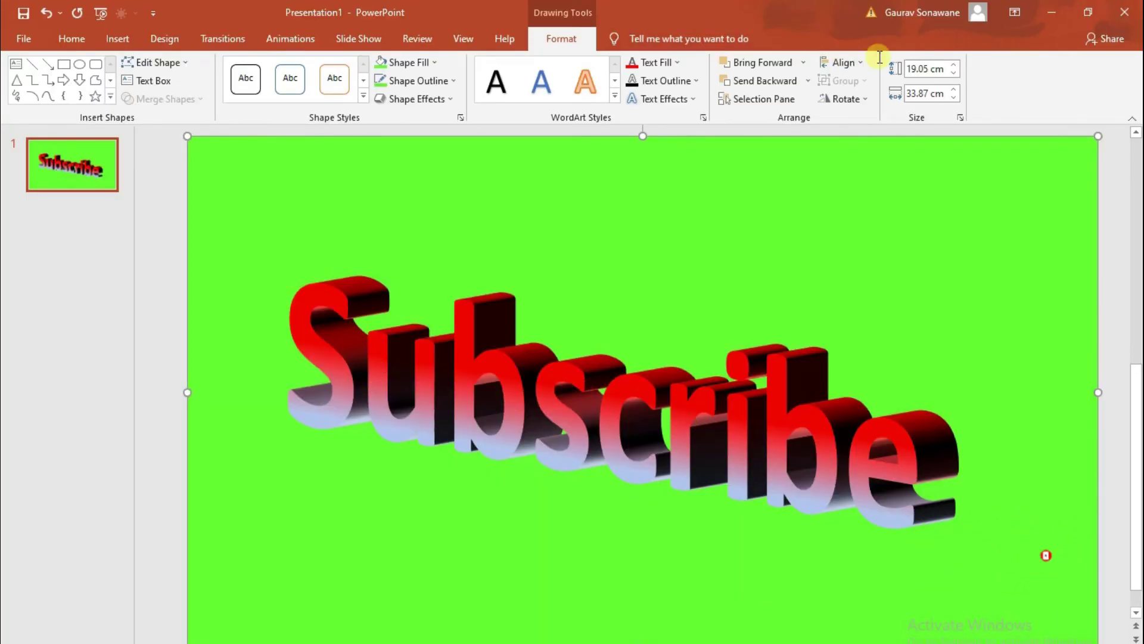
Minimize PowerPoint and open 'jpg 1' from the Desktop folder in Photos.
click(1052, 13)
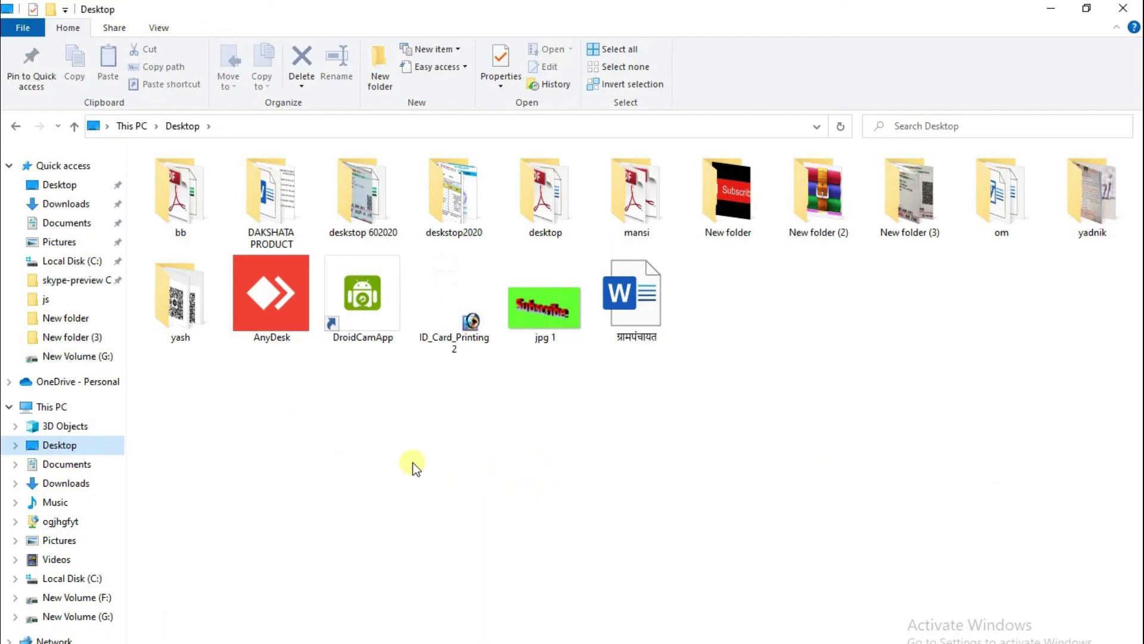
click(552, 306)
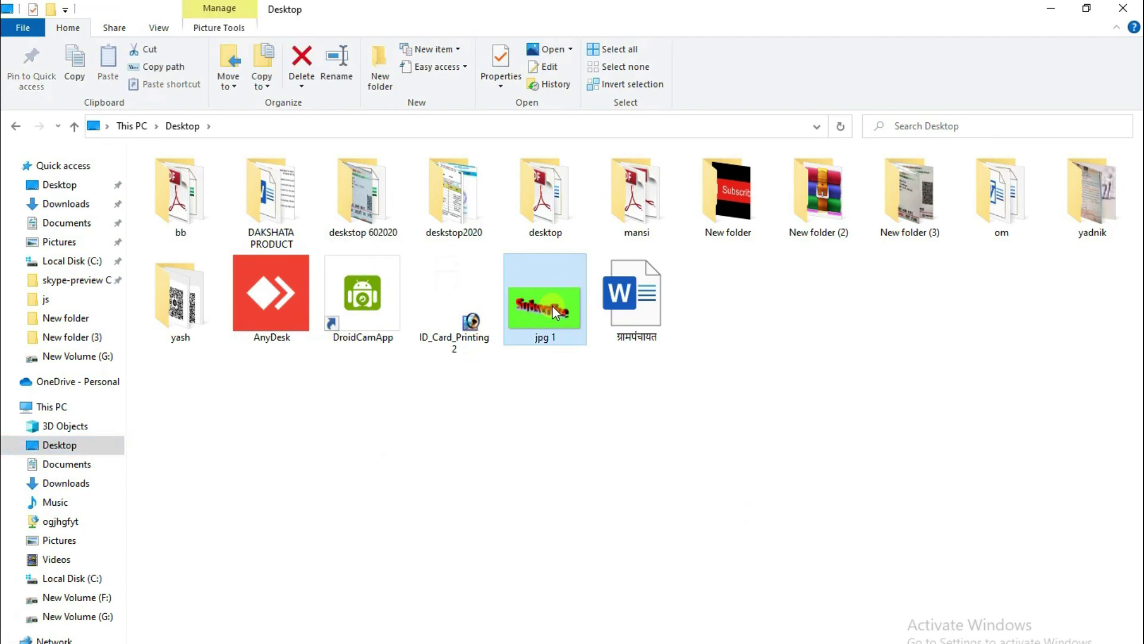
double_click(553, 307)
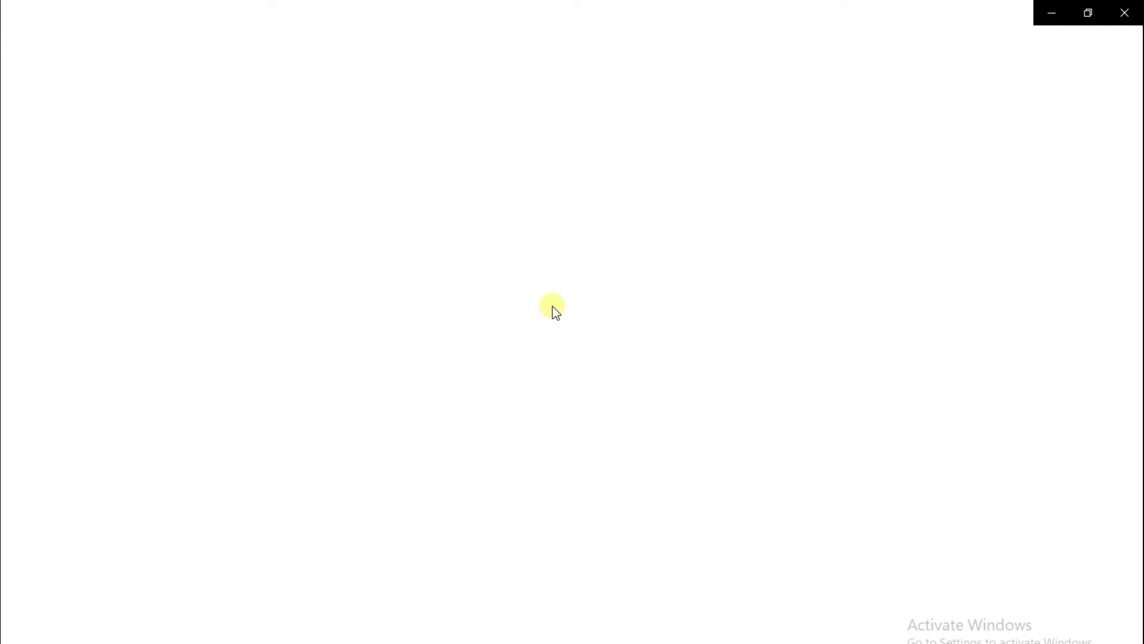